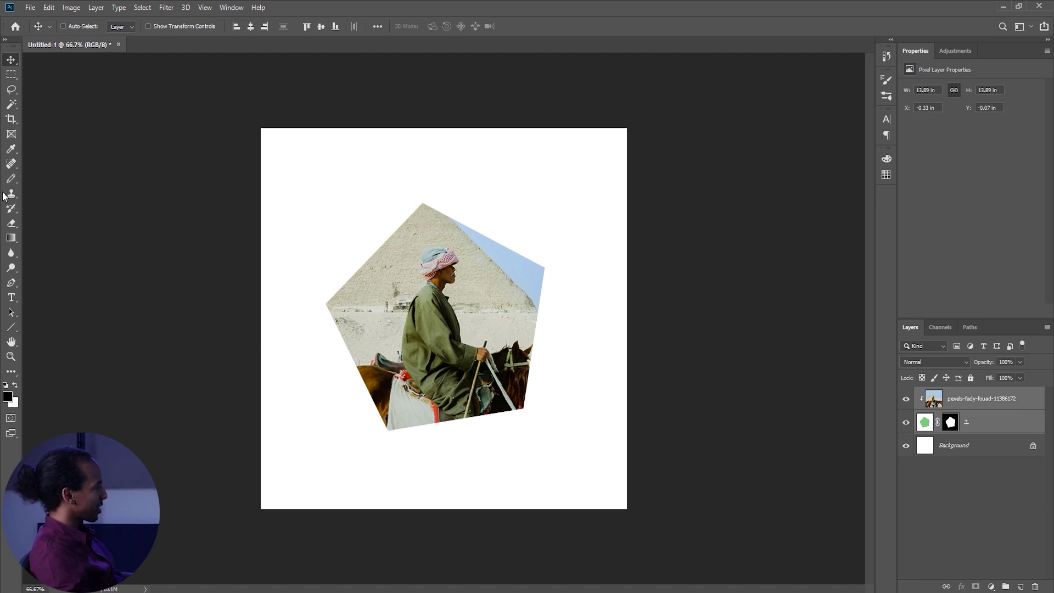
Open the Save As dialog for the document and enter the file name "sia file 1"
{"action": "left_click", "coordinate": [31, 7]}
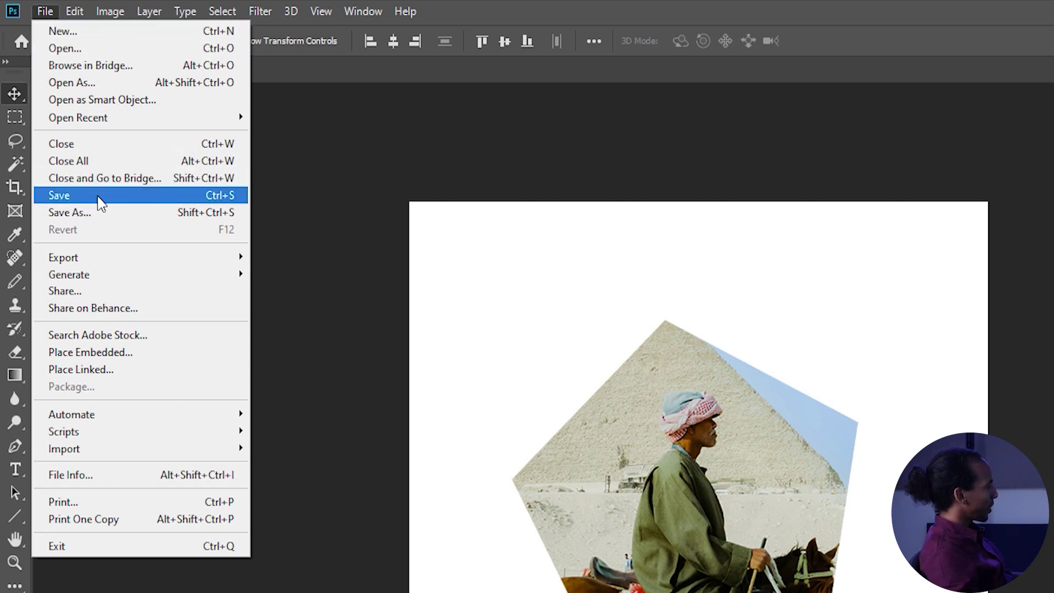
{"action": "left_click", "coordinate": [69, 215]}
{"action": "left_click_drag", "start_coordinate": [863, 225], "coordinate": [1053, 83]}
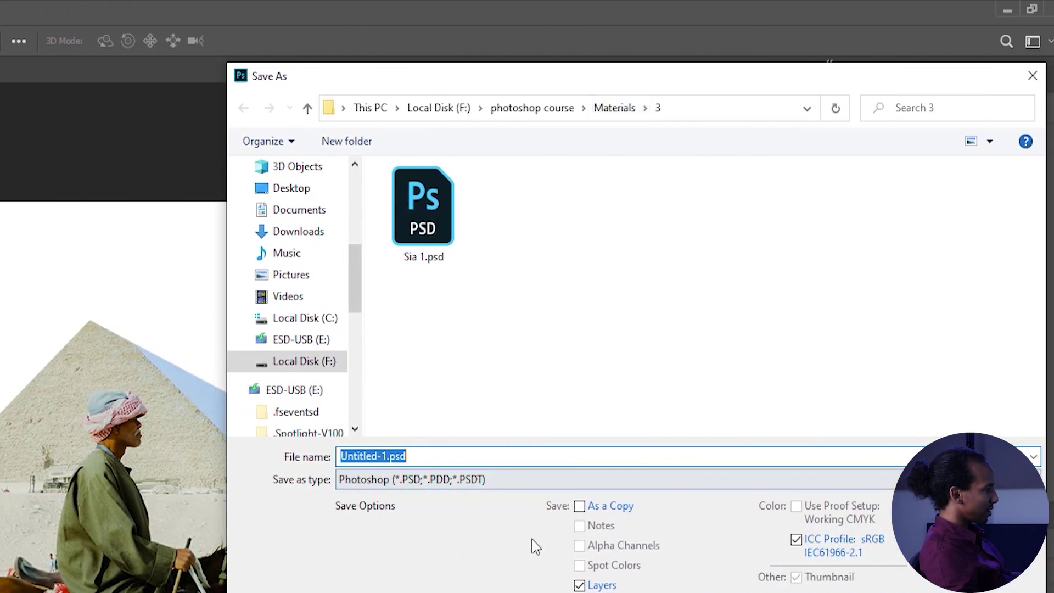
{"action": "left_click_drag", "start_coordinate": [553, 80], "coordinate": [388, 70]}
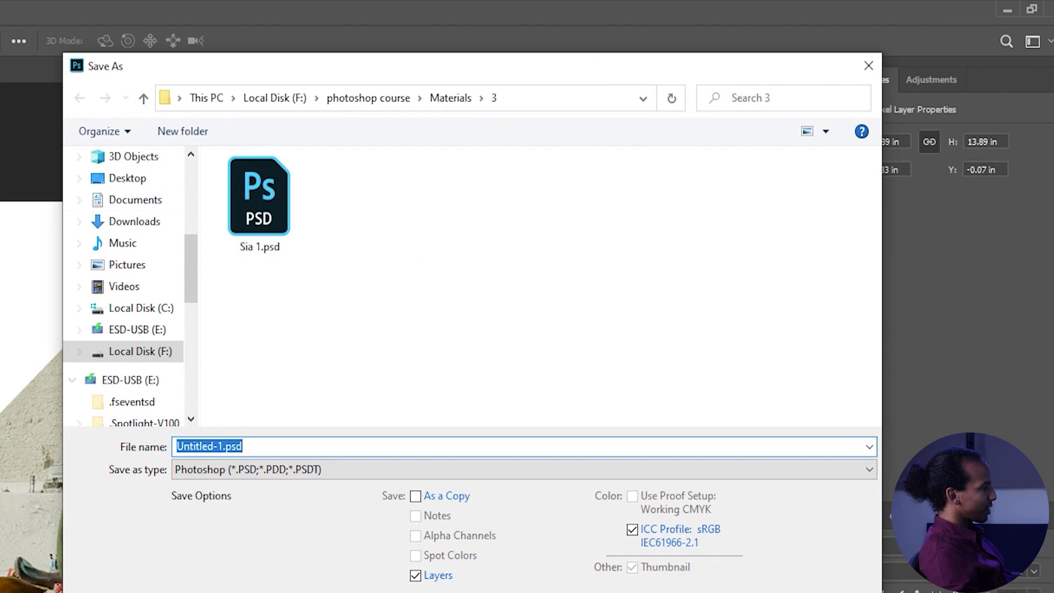
{"action": "mouse_move", "coordinate": [200, 366]}
{"action": "left_mouse_down"}
{"action": "mouse_move", "coordinate": [141, 369]}
{"action": "mouse_move", "coordinate": [187, 381]}
{"action": "left_mouse_up"}
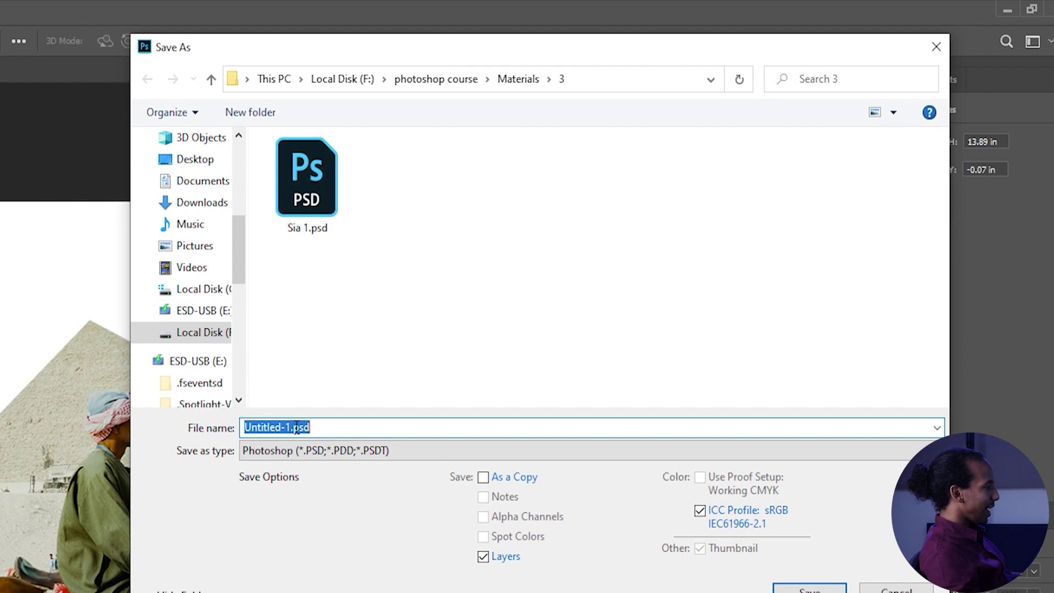
{"action": "left_click", "coordinate": [276, 428]}
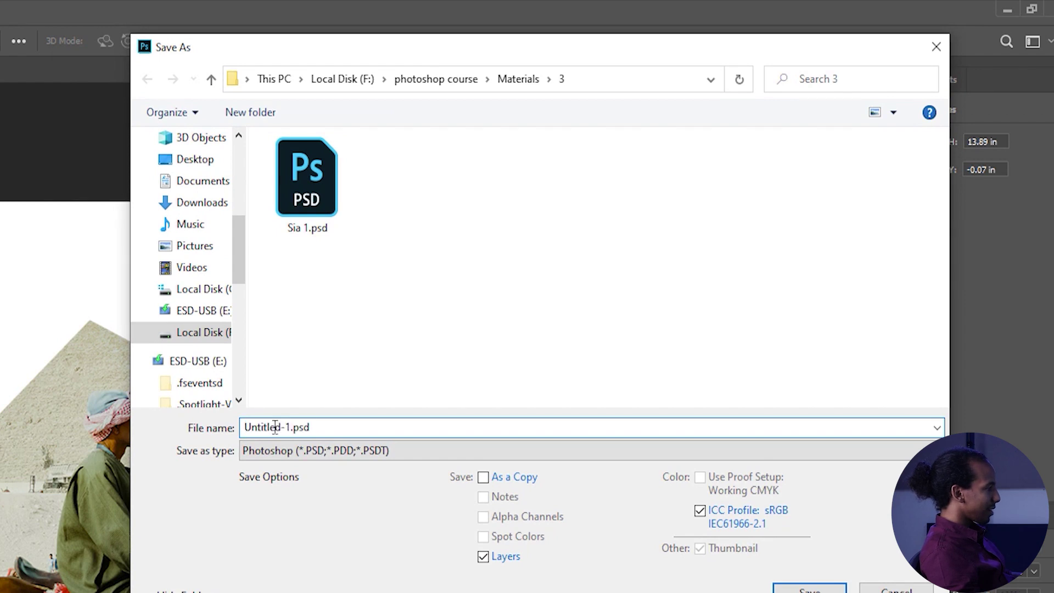
{"action": "double_click", "coordinate": [338, 428]}
{"action": "type", "text": "sia file 1"}
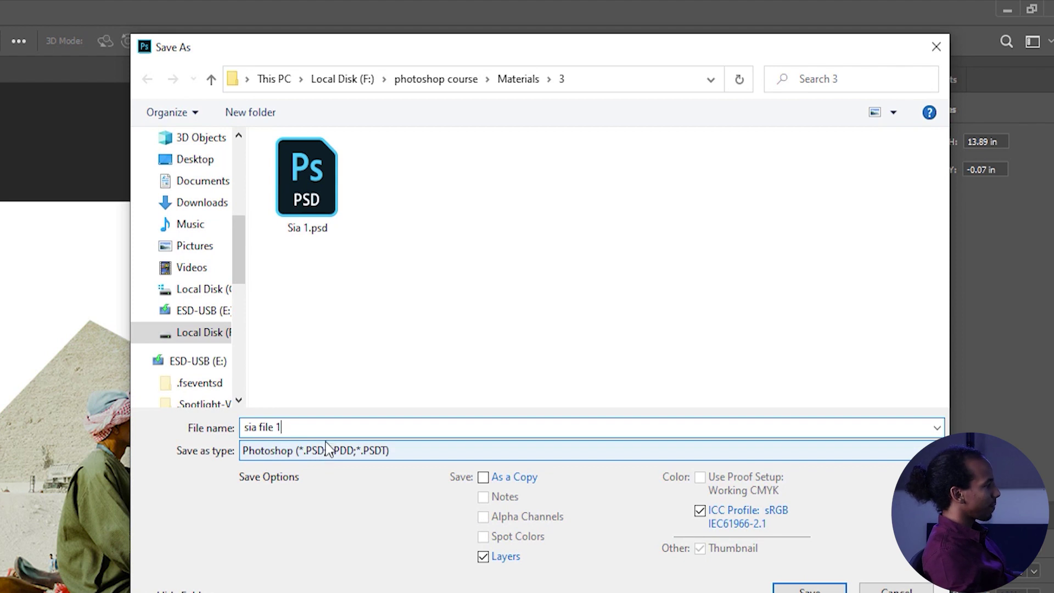
{"action": "left_click", "coordinate": [346, 451]}
{"action": "left_click", "coordinate": [345, 450]}
{"action": "left_click", "coordinate": [340, 452]}
{"action": "scroll", "coordinate": [340, 495], "scroll_direction": "down", "scroll_amount": 2}
{"action": "scroll", "coordinate": [335, 494], "scroll_direction": "up", "scroll_amount": 2}
{"action": "left_click", "coordinate": [331, 453]}
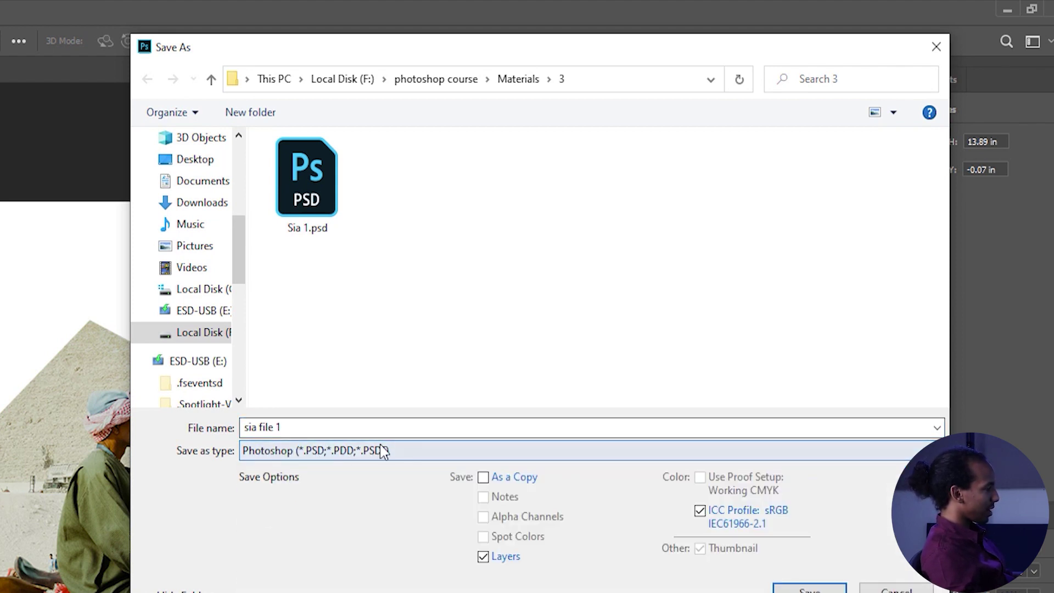
{"action": "left_click_drag", "start_coordinate": [405, 57], "coordinate": [532, 41]}
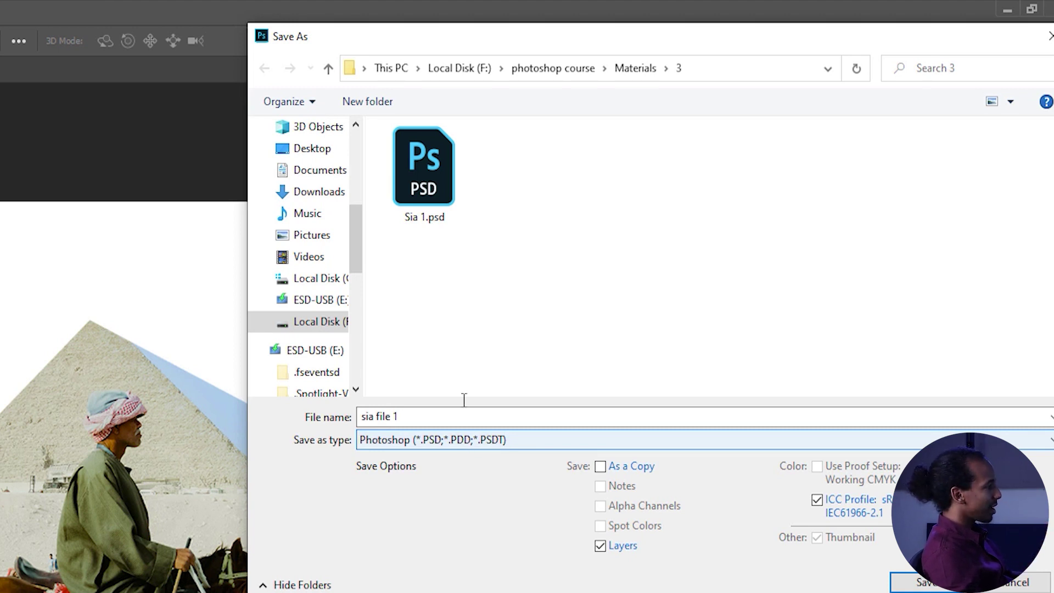
{"action": "left_click_drag", "start_coordinate": [499, 35], "coordinate": [451, 33]}
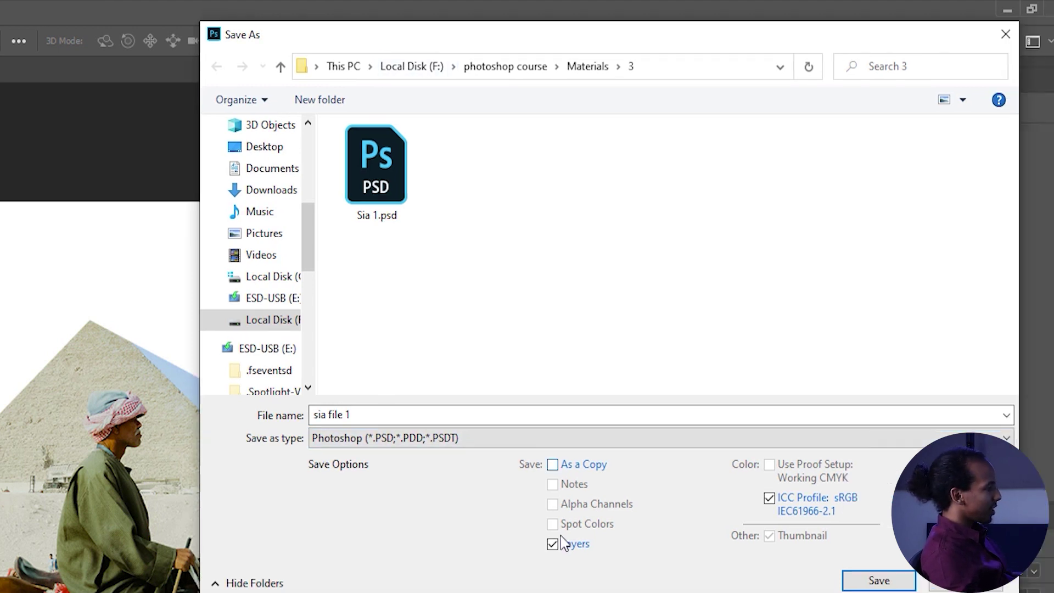
Set the save options to As a Copy with Layers turned off
{"action": "left_click", "coordinate": [553, 466]}
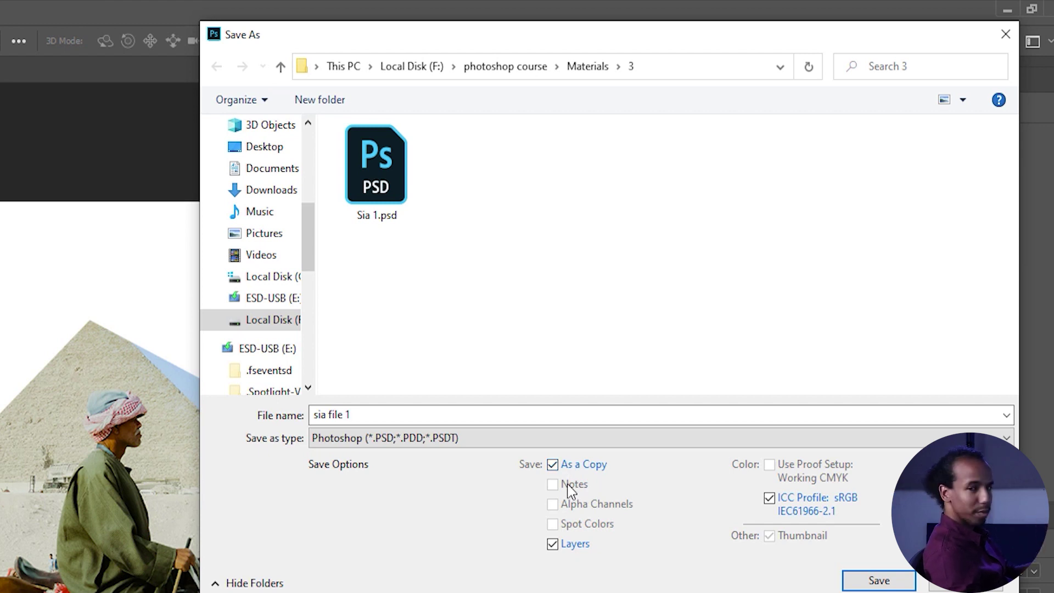
{"action": "left_click", "coordinate": [553, 544]}
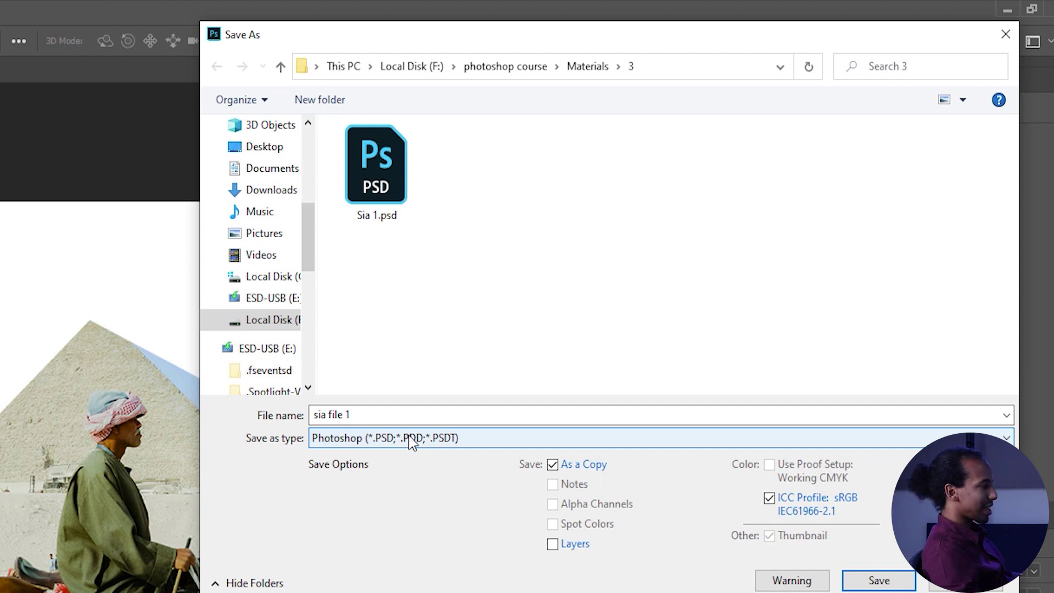
Set the save format to JPEG
{"action": "left_click_drag", "start_coordinate": [352, 42], "coordinate": [312, 51]}
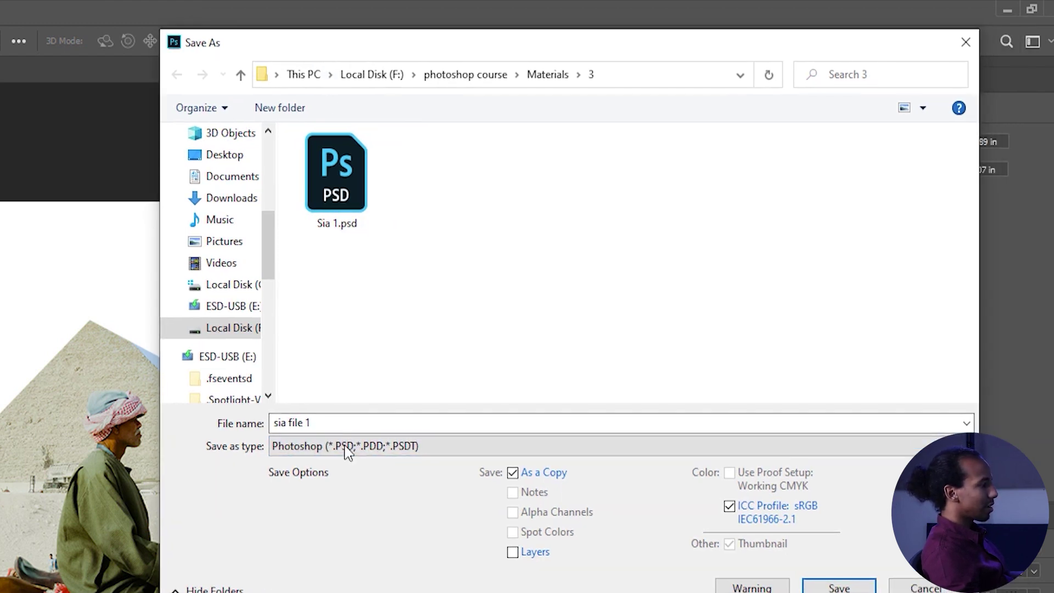
{"action": "left_click", "coordinate": [325, 447]}
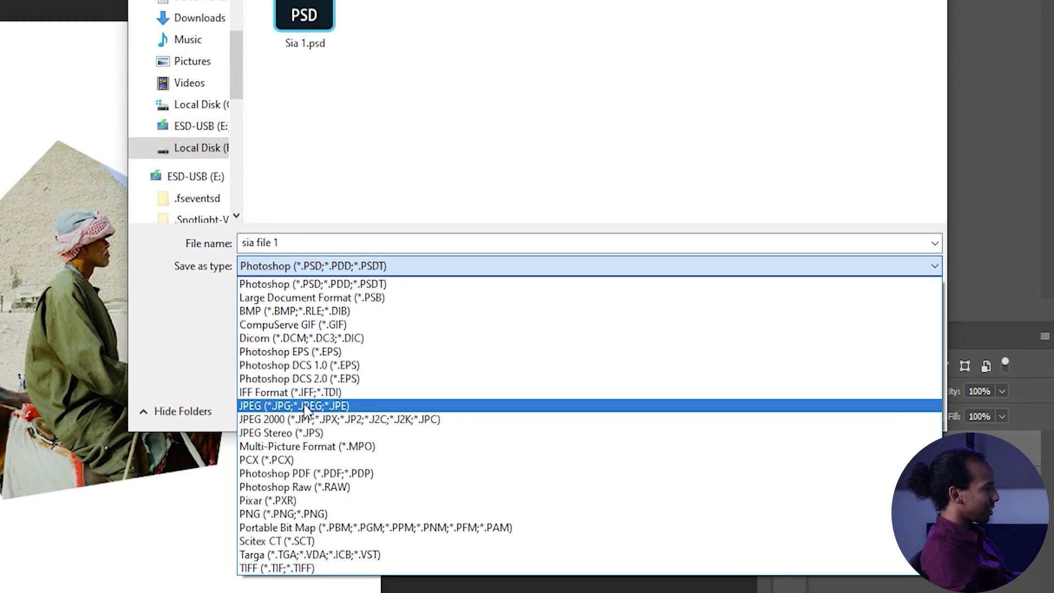
{"action": "left_click", "coordinate": [275, 408]}
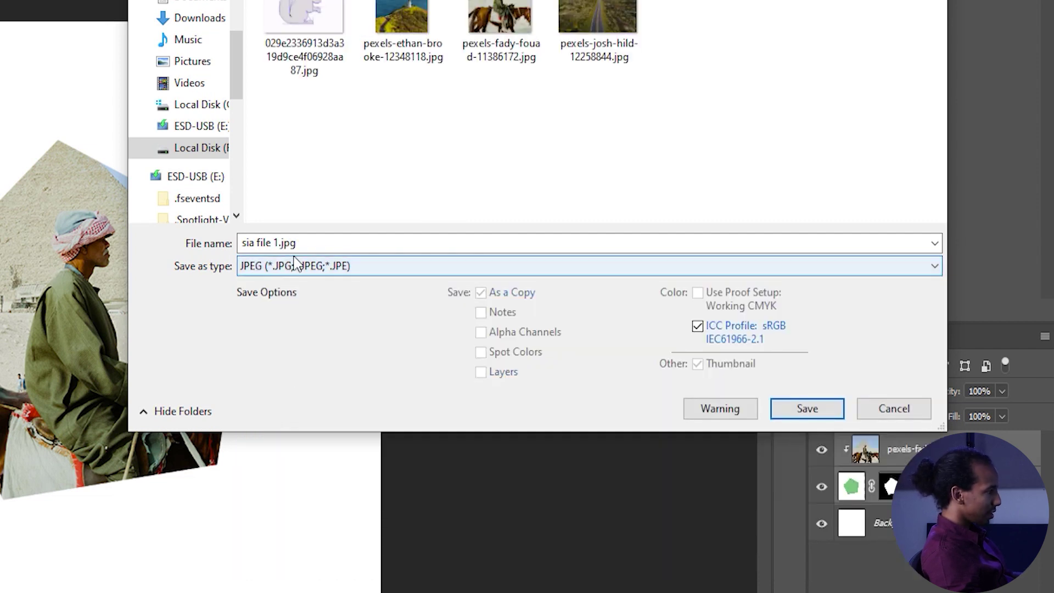
Save the image in PNG format using the large file size (fastest saving) option without interlacing
{"action": "left_click", "coordinate": [360, 268]}
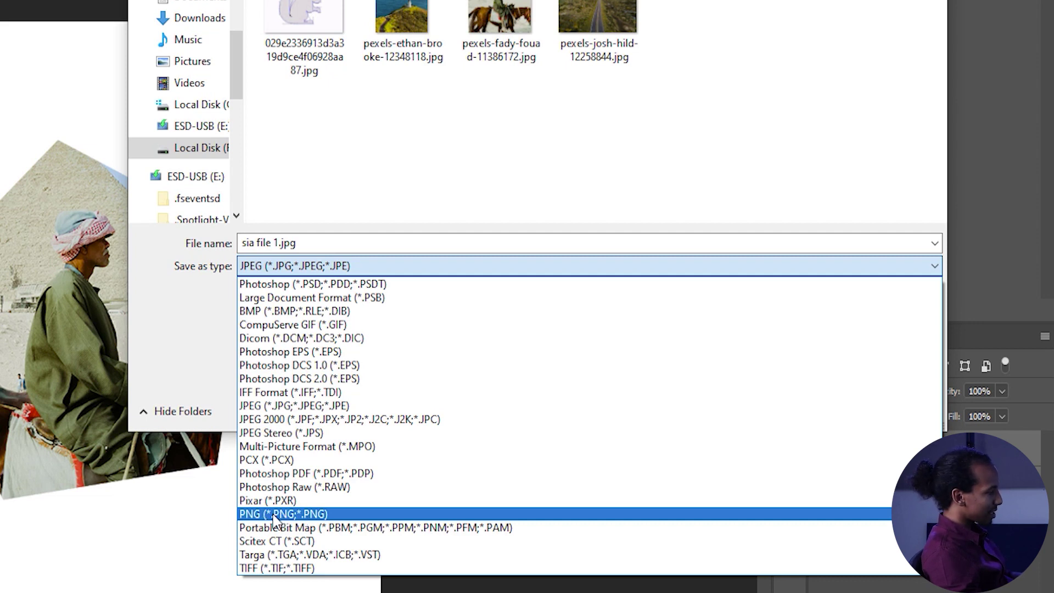
{"action": "left_click", "coordinate": [274, 516]}
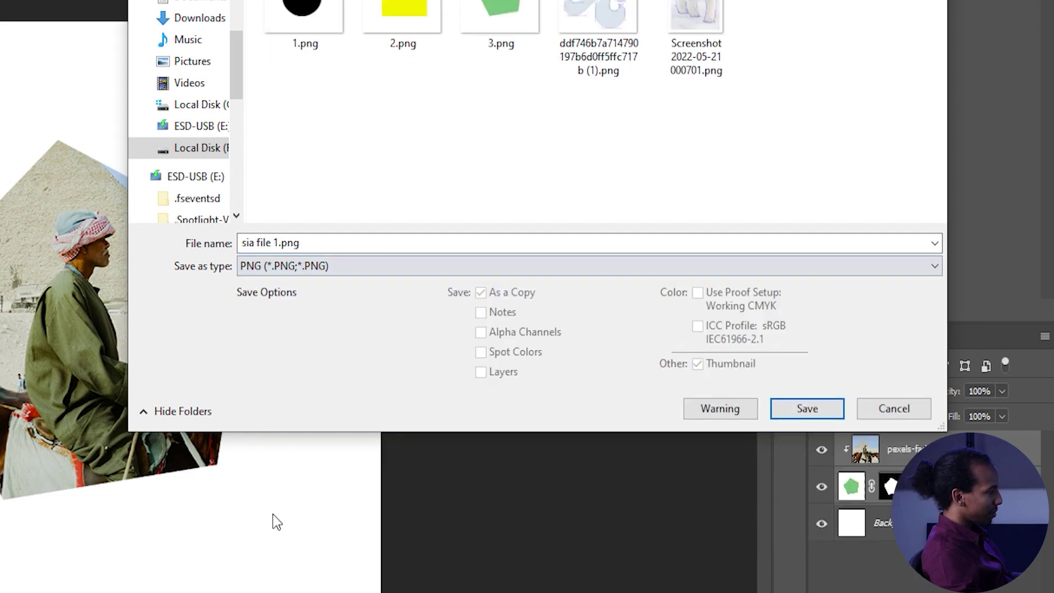
{"action": "left_click", "coordinate": [805, 409]}
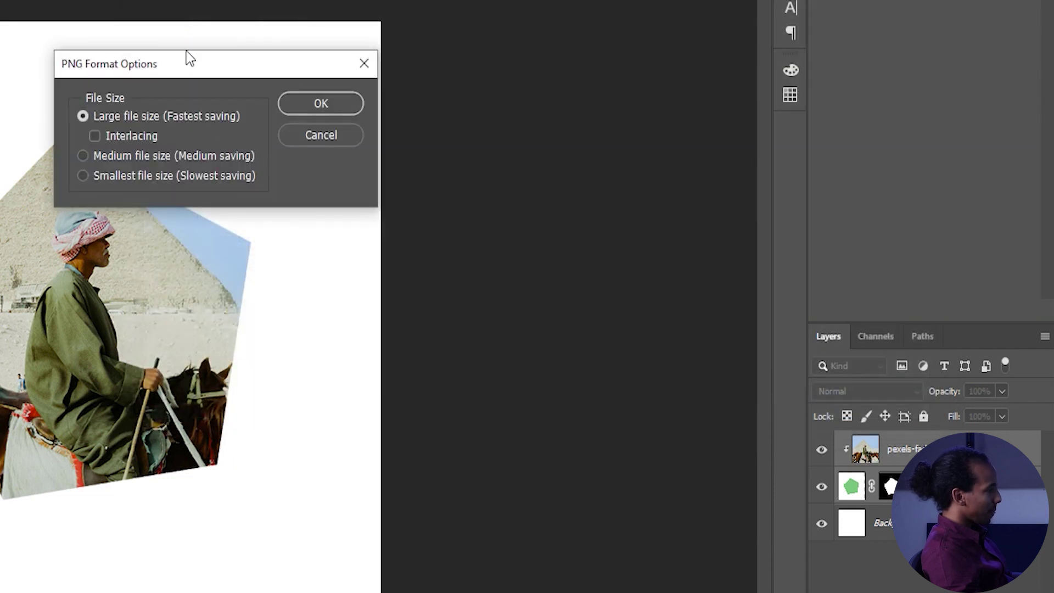
{"action": "left_click_drag", "start_coordinate": [181, 67], "coordinate": [473, 179]}
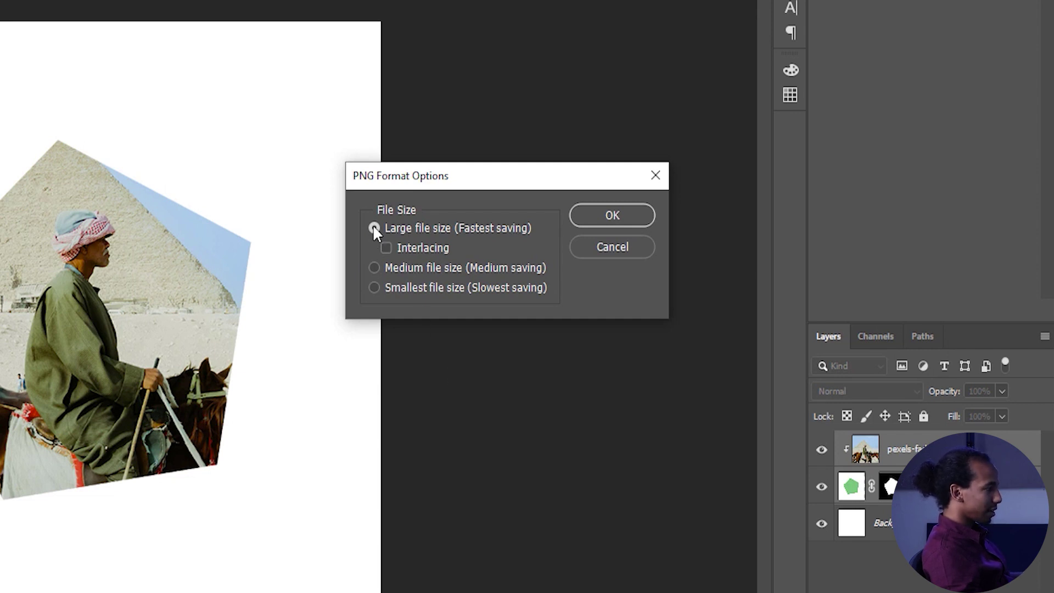
{"action": "left_click", "coordinate": [374, 268]}
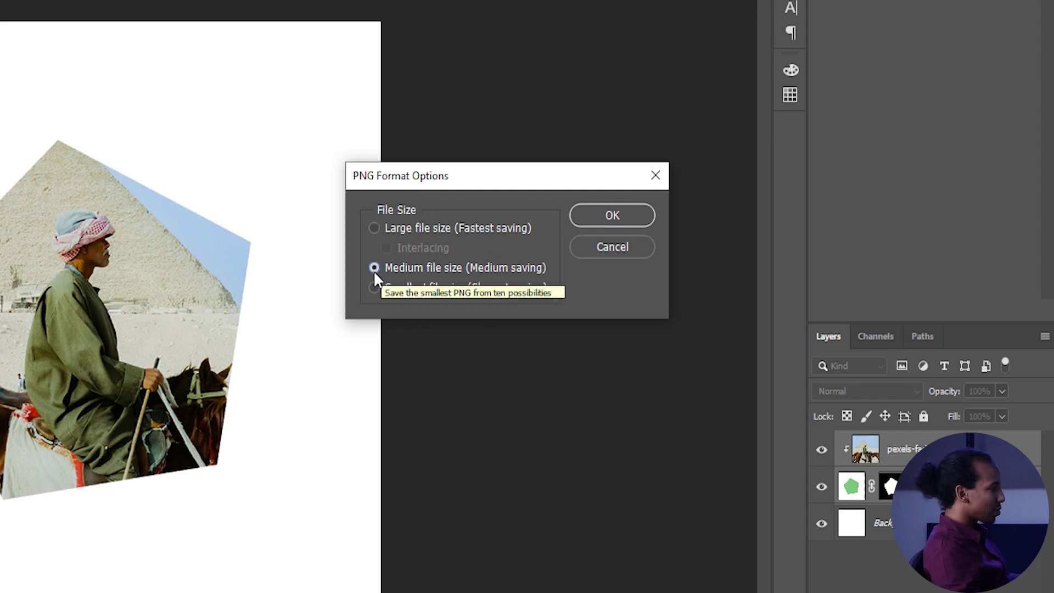
{"action": "left_click", "coordinate": [372, 289]}
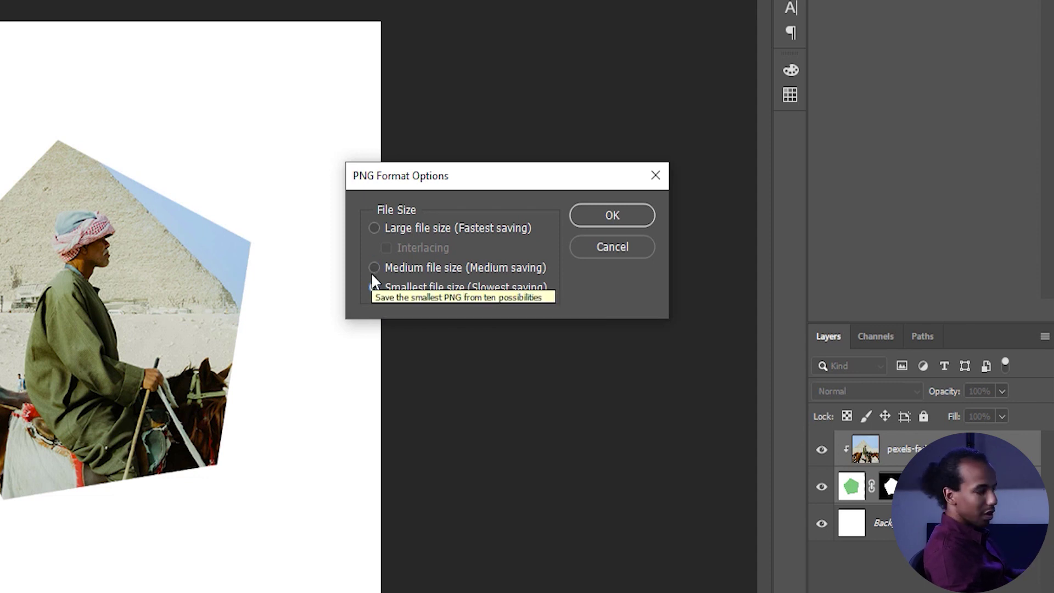
{"action": "left_click", "coordinate": [374, 227]}
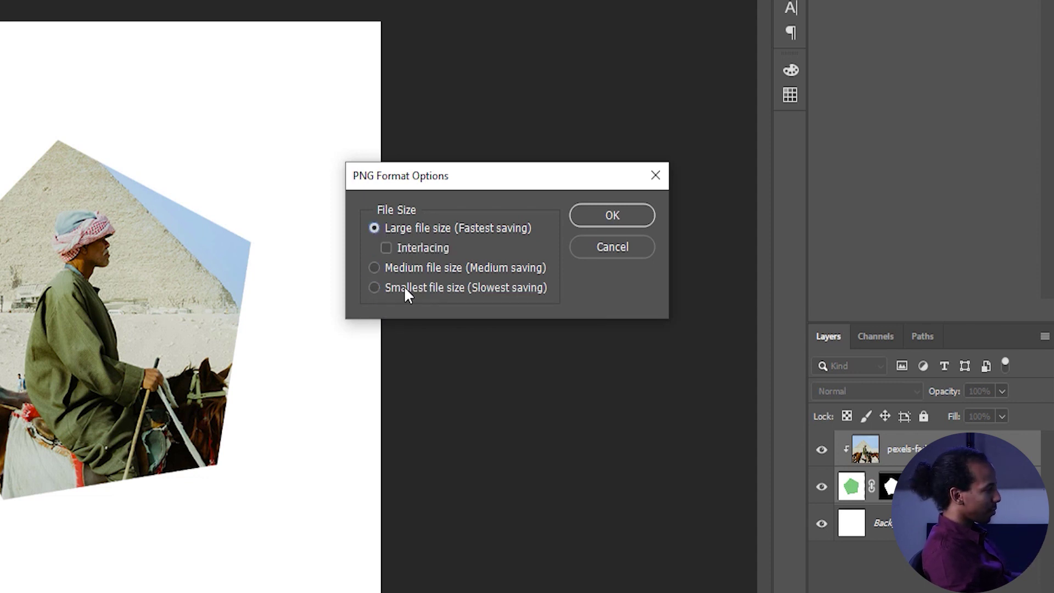
{"action": "left_click", "coordinate": [613, 215]}
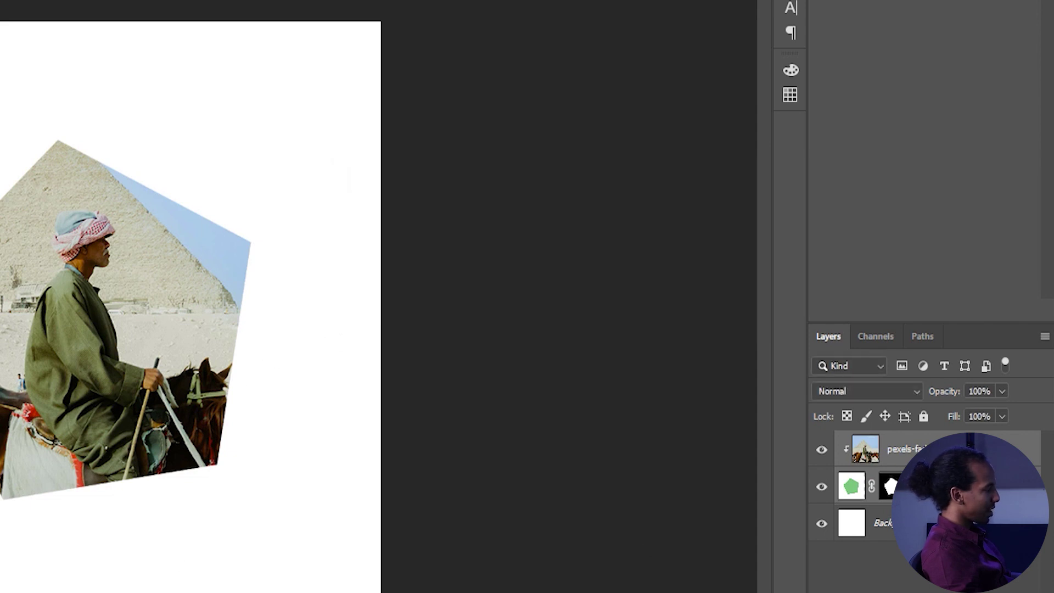
Switch to File Explorer and view the exported sia file 1.png in Photos, closing the viewer when finished
{"action": "key", "text": "alt+Tab"}
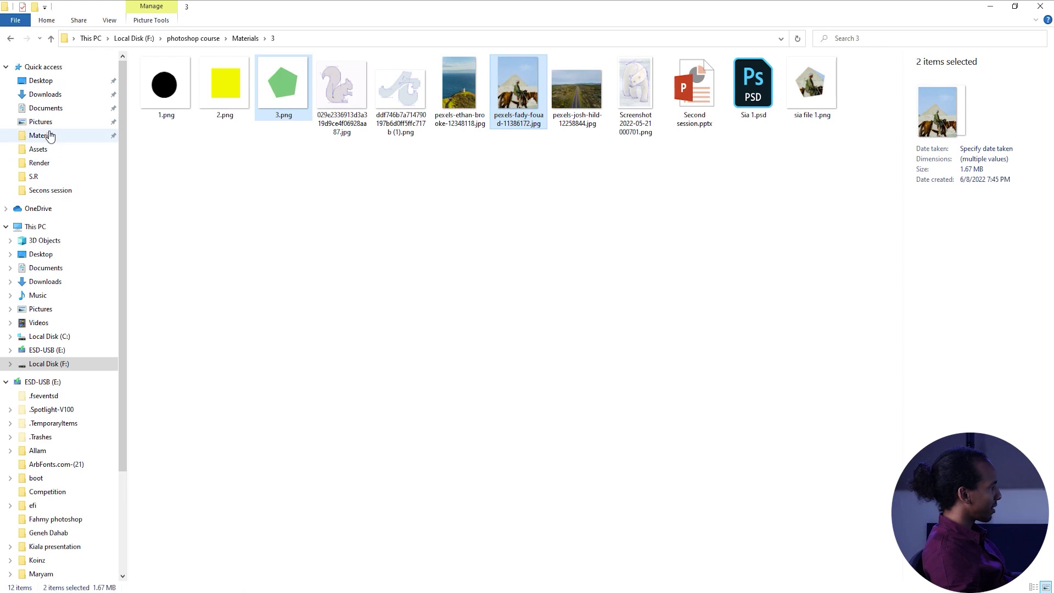
{"action": "left_click", "coordinate": [564, 225]}
{"action": "double_click", "coordinate": [808, 91]}
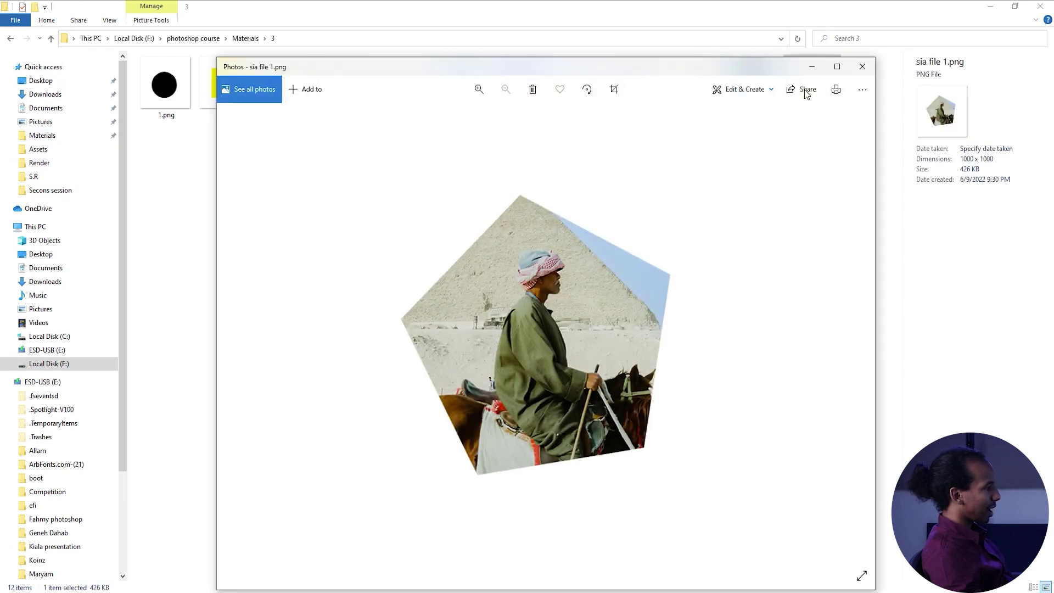
{"action": "left_click_drag", "start_coordinate": [582, 69], "coordinate": [540, 34]}
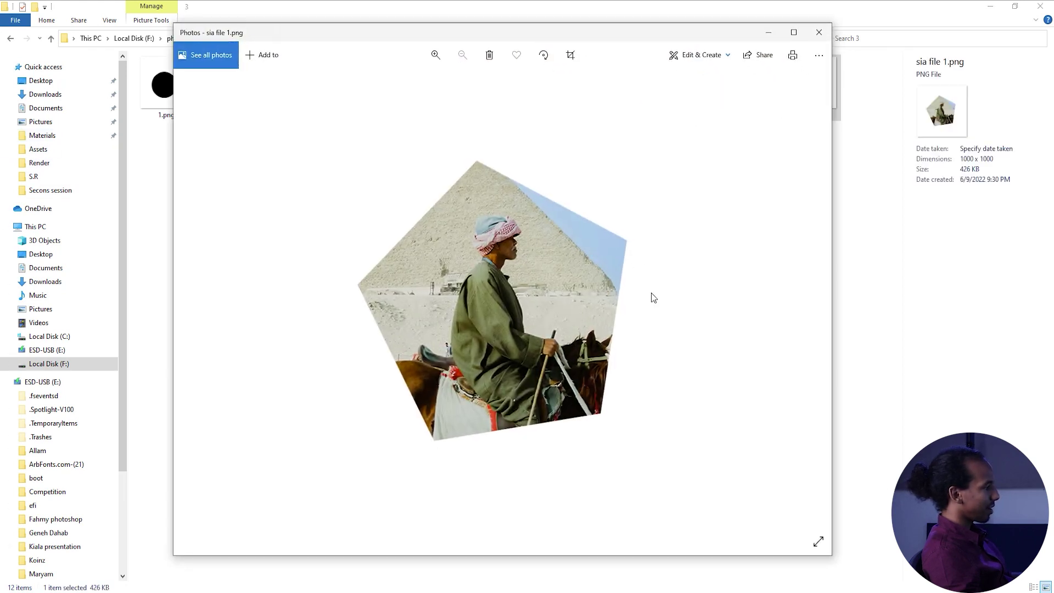
{"action": "left_click", "coordinate": [820, 32]}
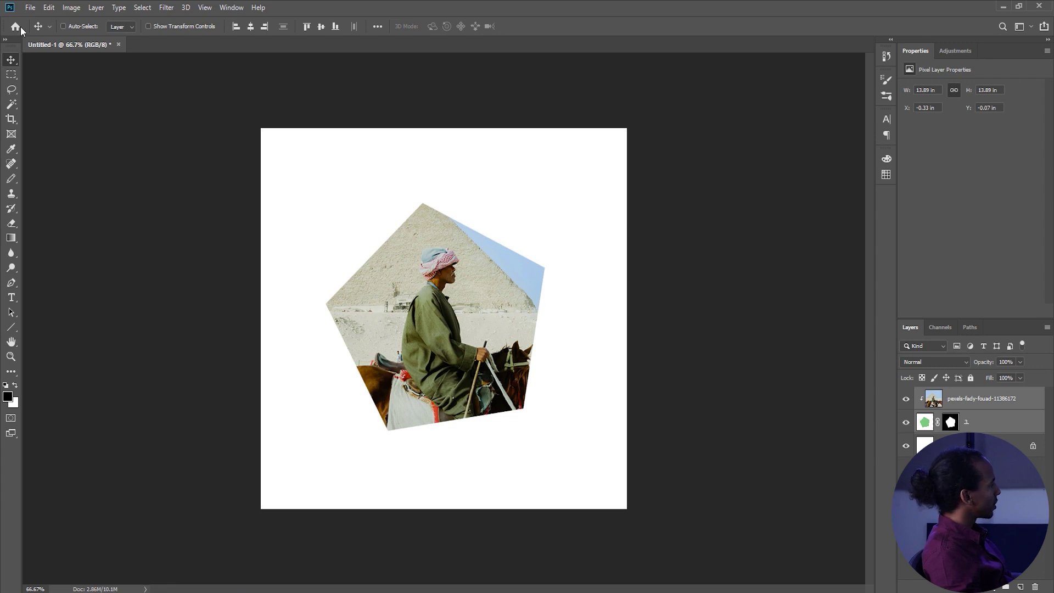
Save the document as a layered Photoshop PSD file named "sia project 1" with Maximize Compatibility enabled
{"action": "left_click", "coordinate": [30, 8]}
{"action": "left_click", "coordinate": [57, 125]}
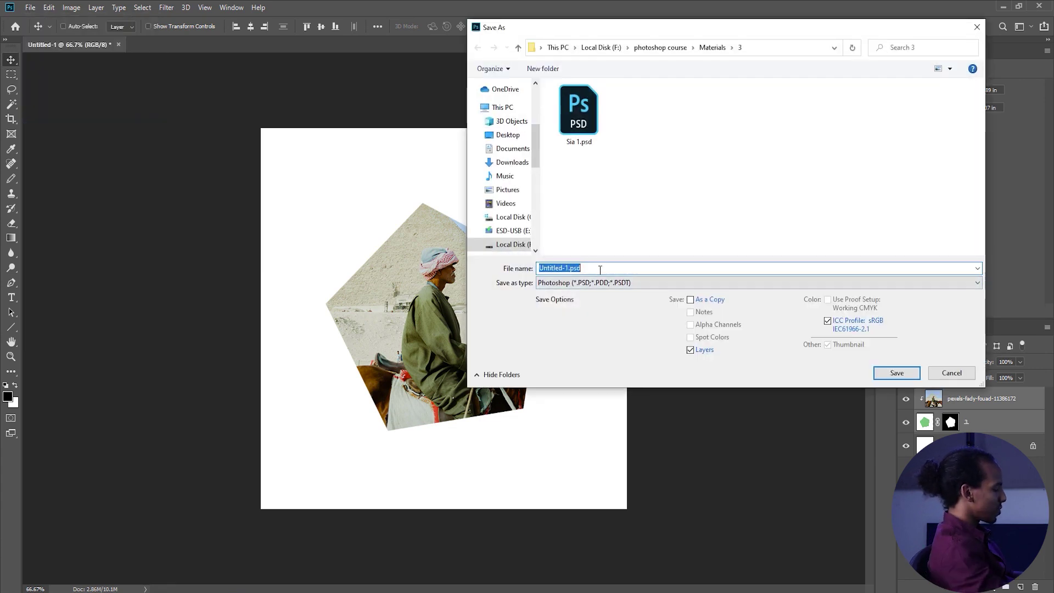
{"action": "type", "text": "sia project 1"}
{"action": "key", "text": "Return"}
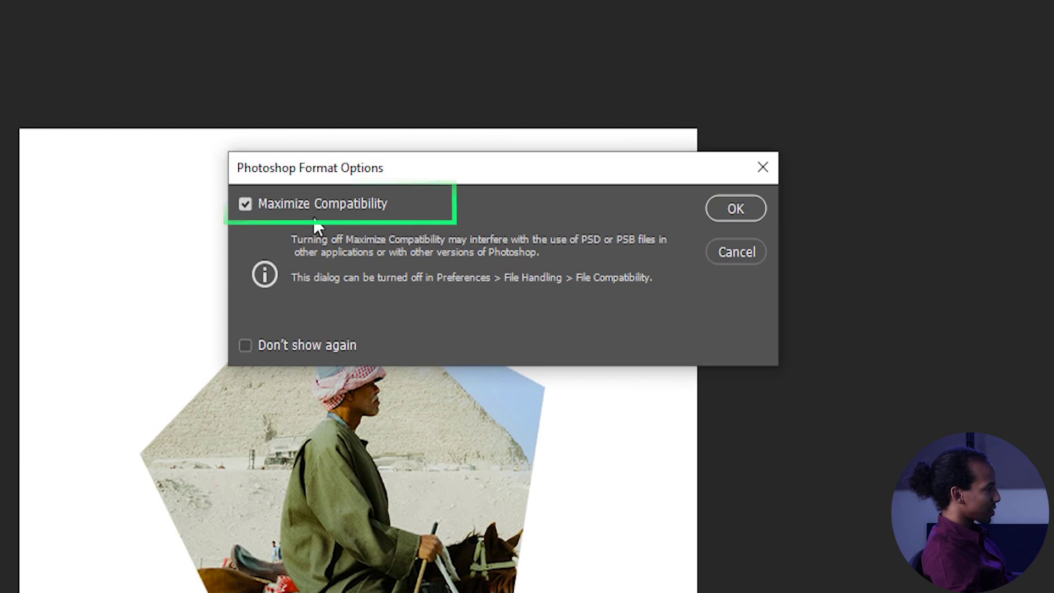
{"action": "left_click", "coordinate": [738, 207]}
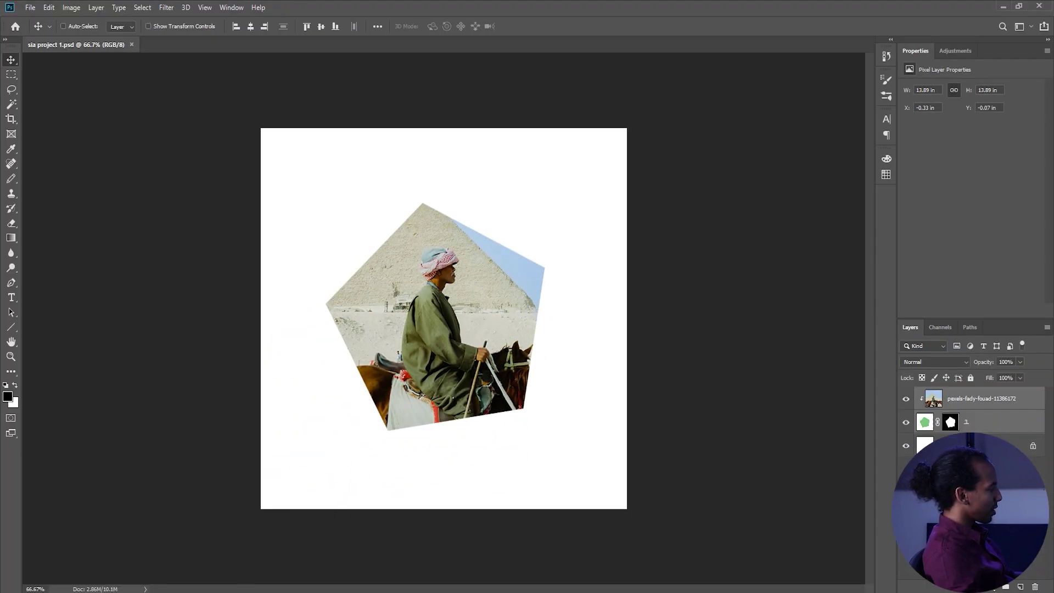
Switch to folder 3 in File Explorer and open sia project 1.psd to check the saved project
{"action": "mouse_move", "coordinate": [295, 562]}
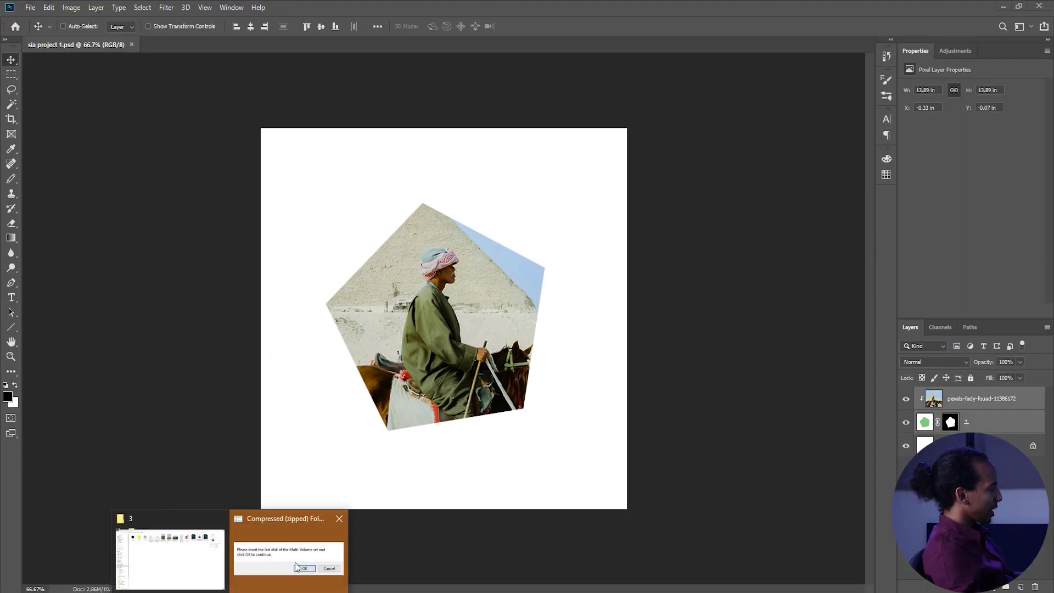
{"action": "left_click", "coordinate": [201, 555]}
{"action": "left_click", "coordinate": [869, 87]}
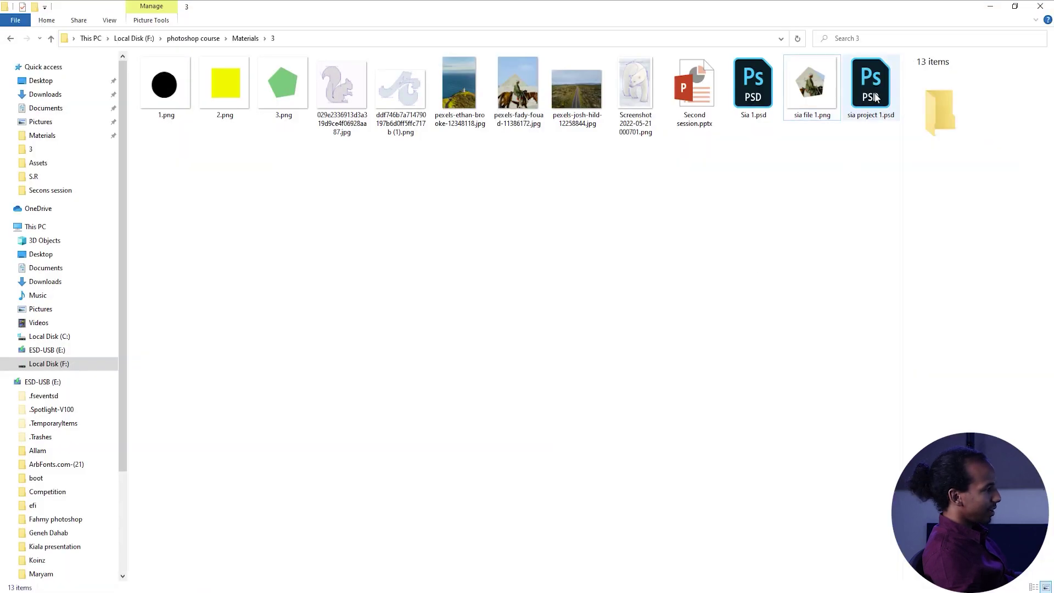
{"action": "double_click", "coordinate": [867, 92]}
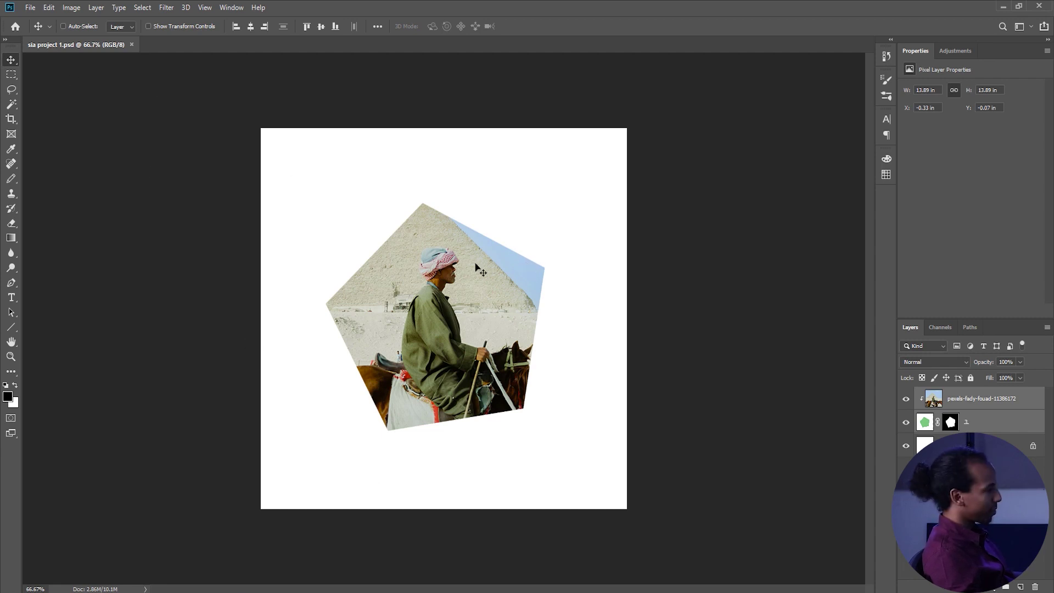
Close the open document and reopen sia project 1.psd in Photoshop from folder 3 in File Explorer
{"action": "left_click", "coordinate": [132, 45]}
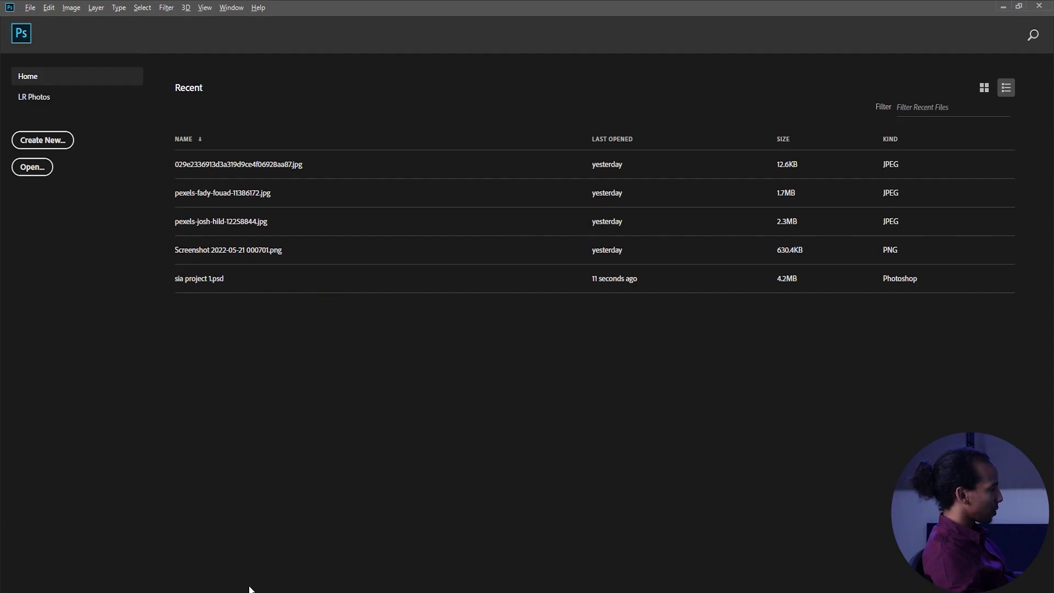
{"action": "left_click", "coordinate": [176, 549]}
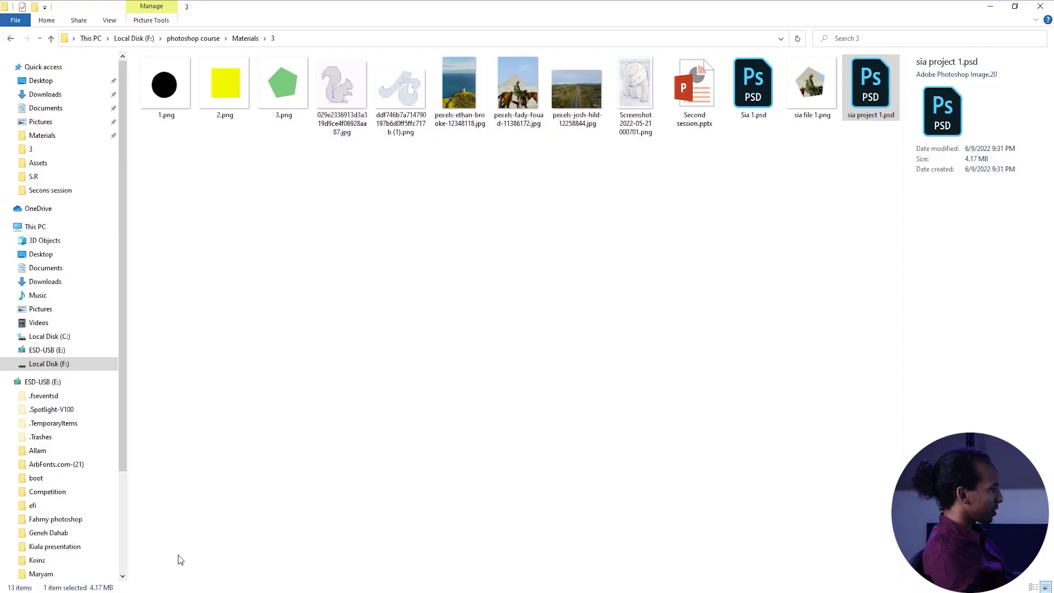
{"action": "double_click", "coordinate": [869, 98]}
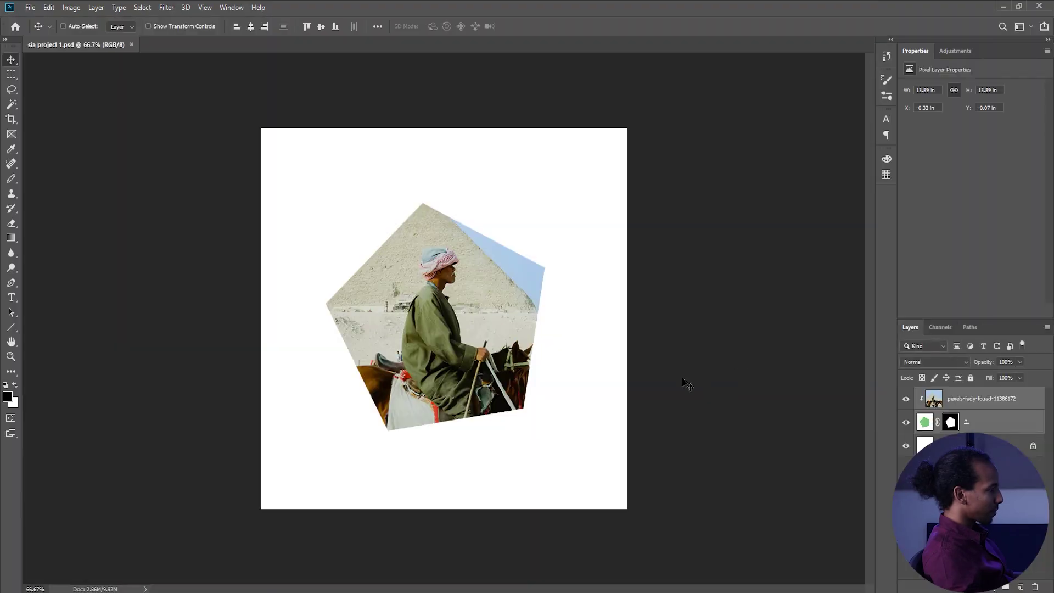
Move the pentagon mask layer slightly on the canvas, to about X -0.17 in and Y -0.19 in, and save the PSD
{"action": "left_click", "coordinate": [1014, 405]}
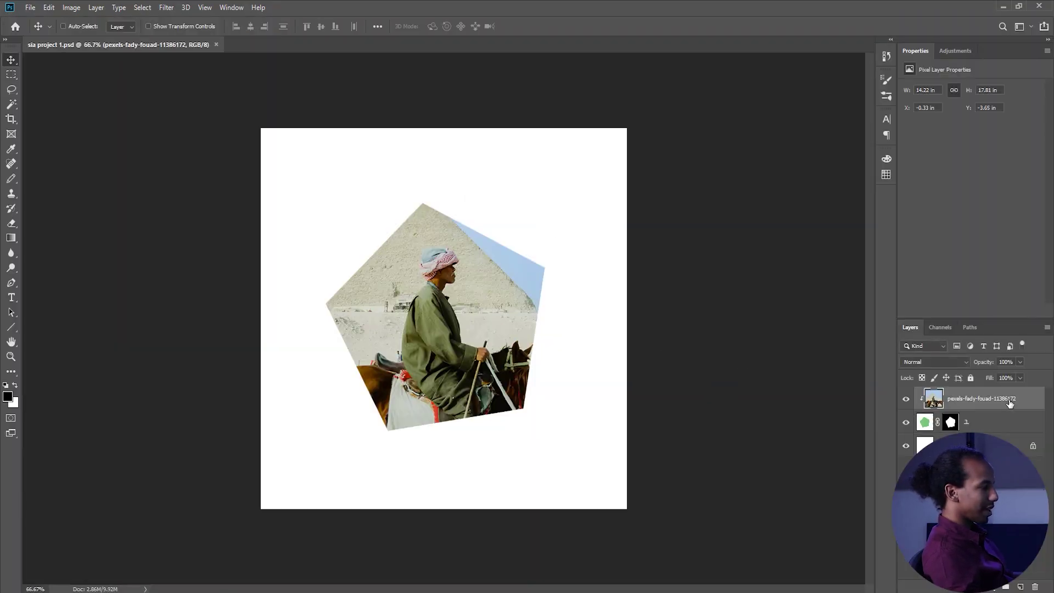
{"action": "left_click", "coordinate": [992, 422]}
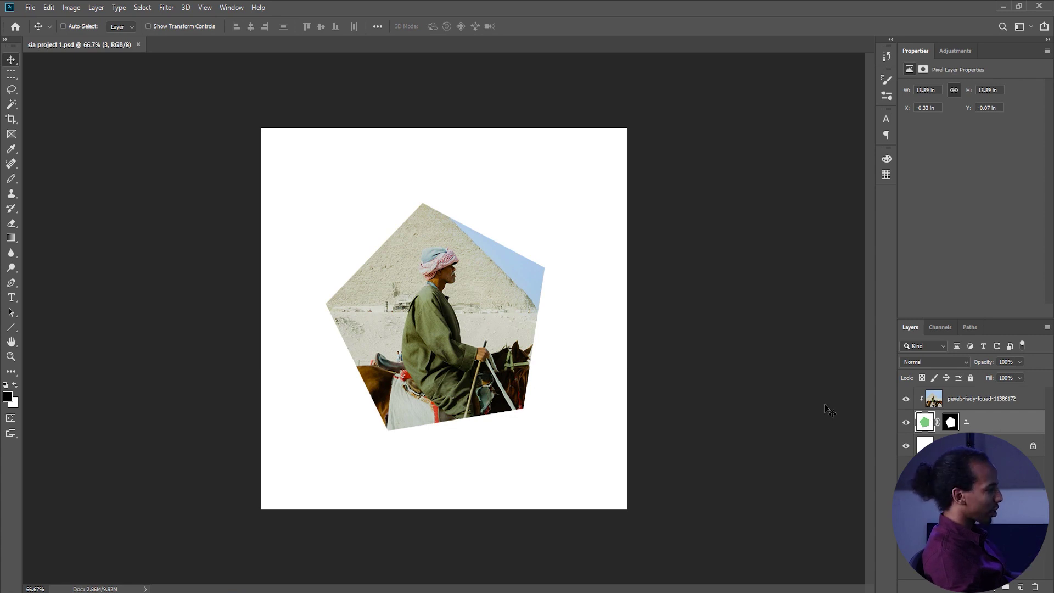
{"action": "left_click_drag", "start_coordinate": [455, 313], "coordinate": [446, 342]}
{"action": "left_click", "coordinate": [29, 8]}
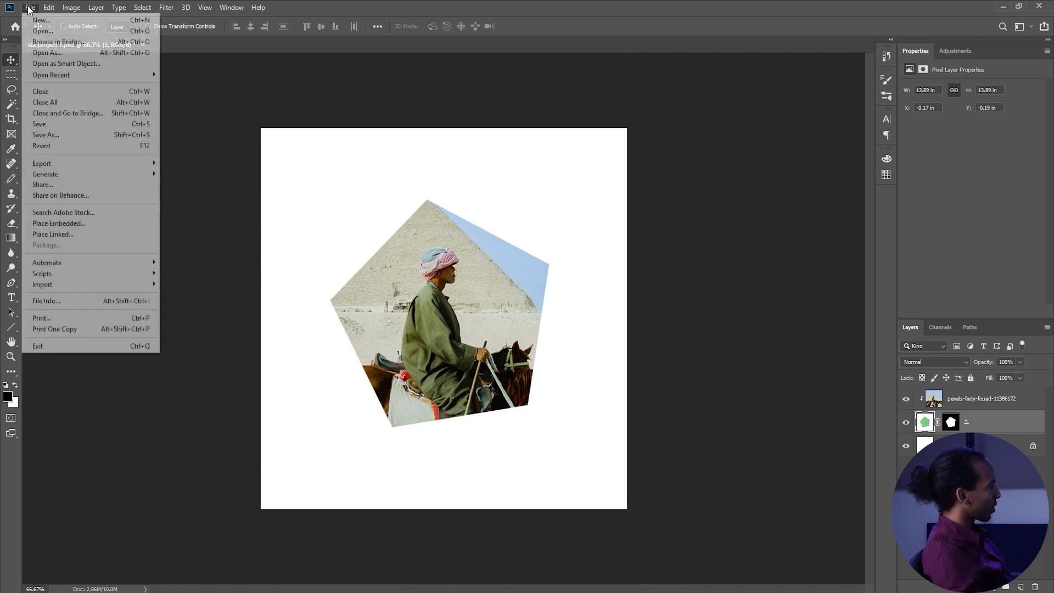
{"action": "left_click", "coordinate": [54, 126]}
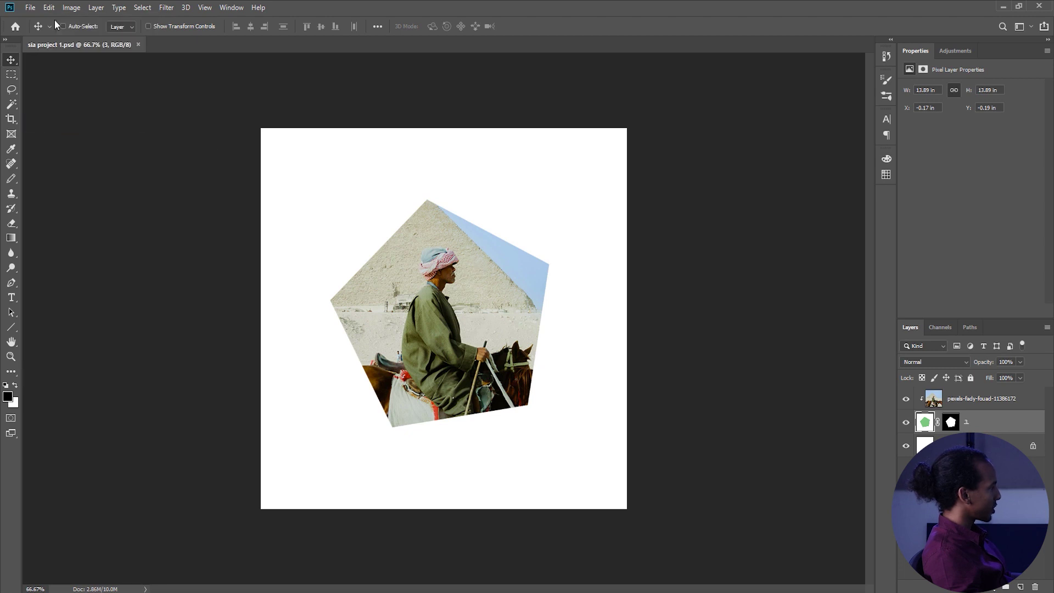
Save a JPEG copy of the document as sia project 1.jpg with the sRGB ICC profile included
{"action": "left_click", "coordinate": [29, 8]}
{"action": "left_click", "coordinate": [59, 135]}
{"action": "left_click", "coordinate": [598, 282]}
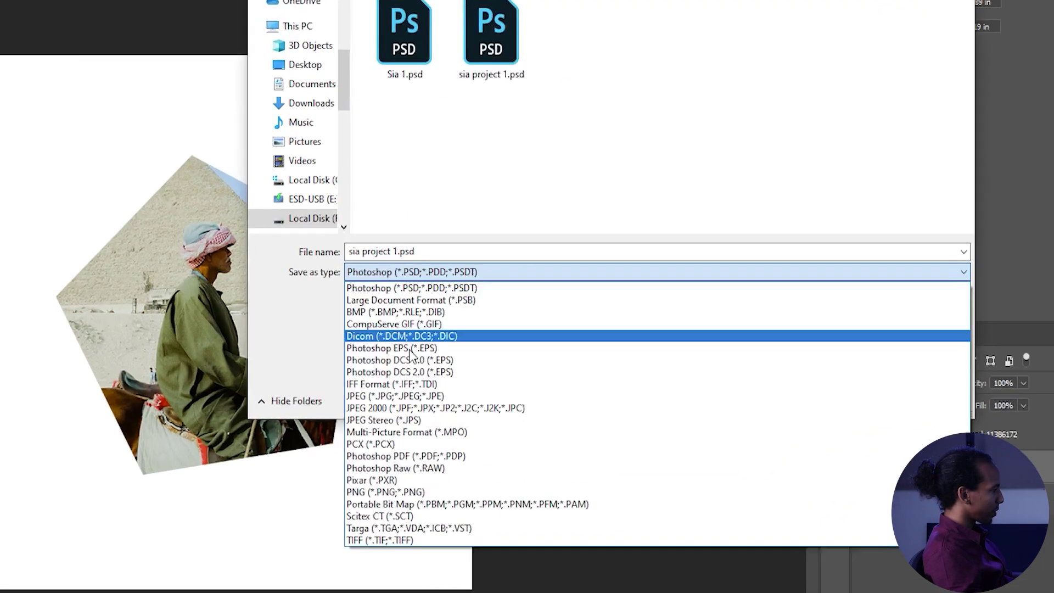
{"action": "left_click", "coordinate": [213, 427]}
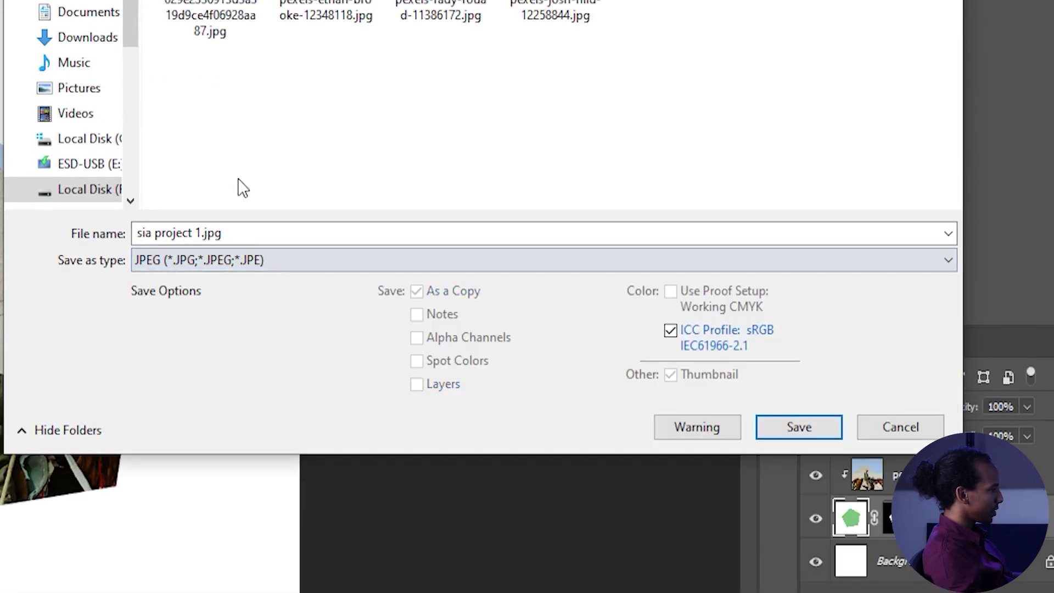
{"action": "left_click", "coordinate": [798, 430]}
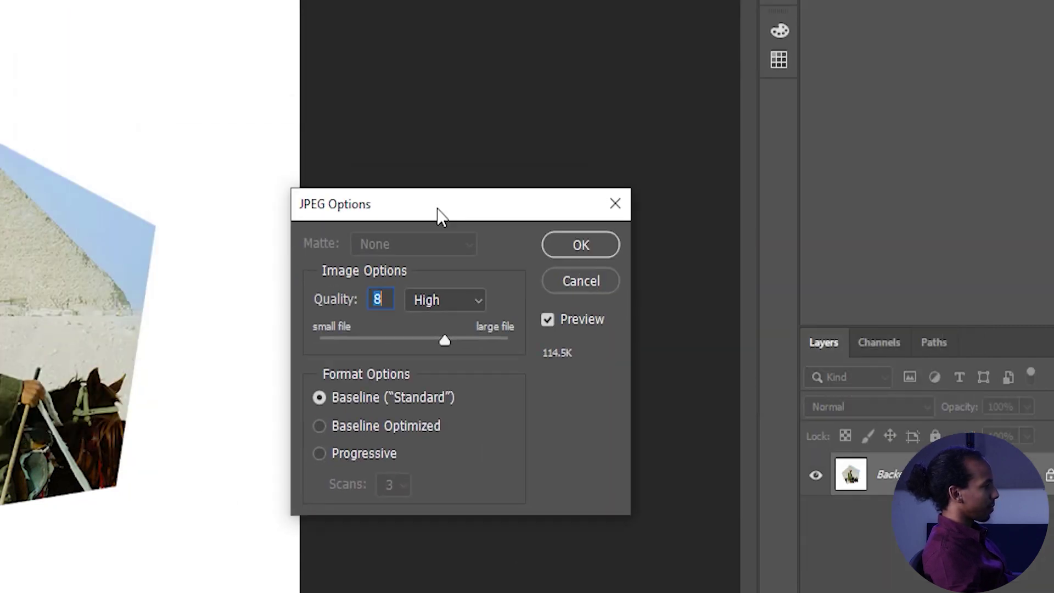
Try the lowest JPEG quality, set it to 12 (Maximum) with Baseline ("Standard") format, and confirm the export
{"action": "left_click_drag", "start_coordinate": [438, 209], "coordinate": [484, 213]}
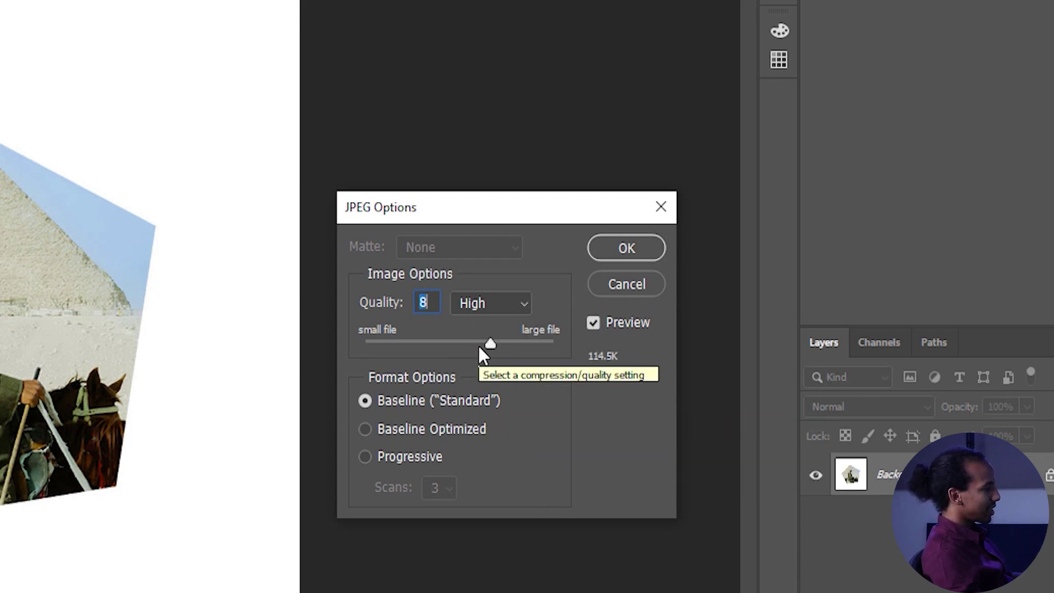
{"action": "left_click_drag", "start_coordinate": [489, 343], "coordinate": [368, 347]}
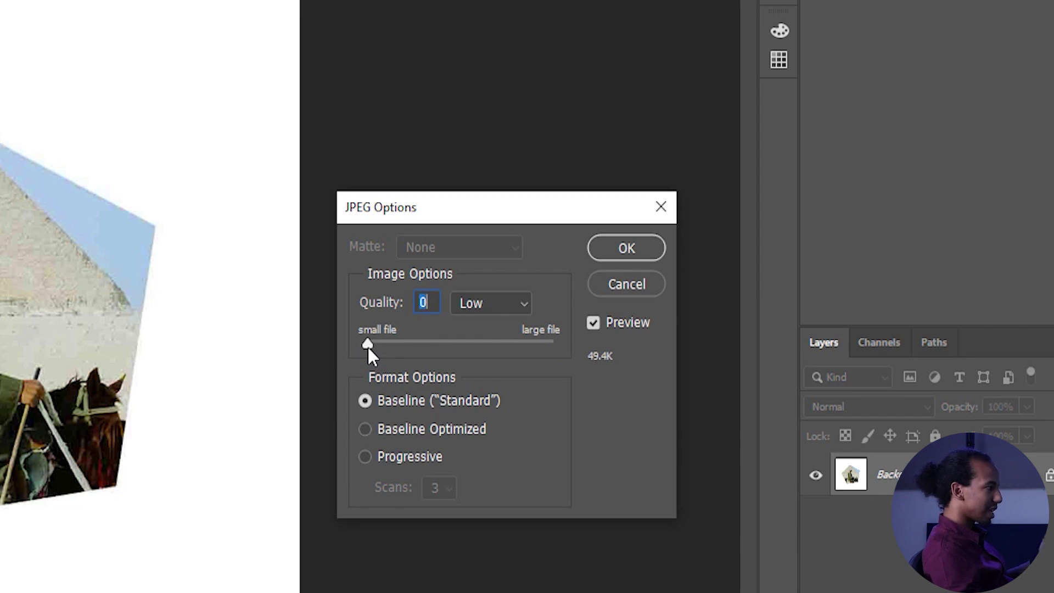
{"action": "left_click_drag", "start_coordinate": [366, 345], "coordinate": [586, 364]}
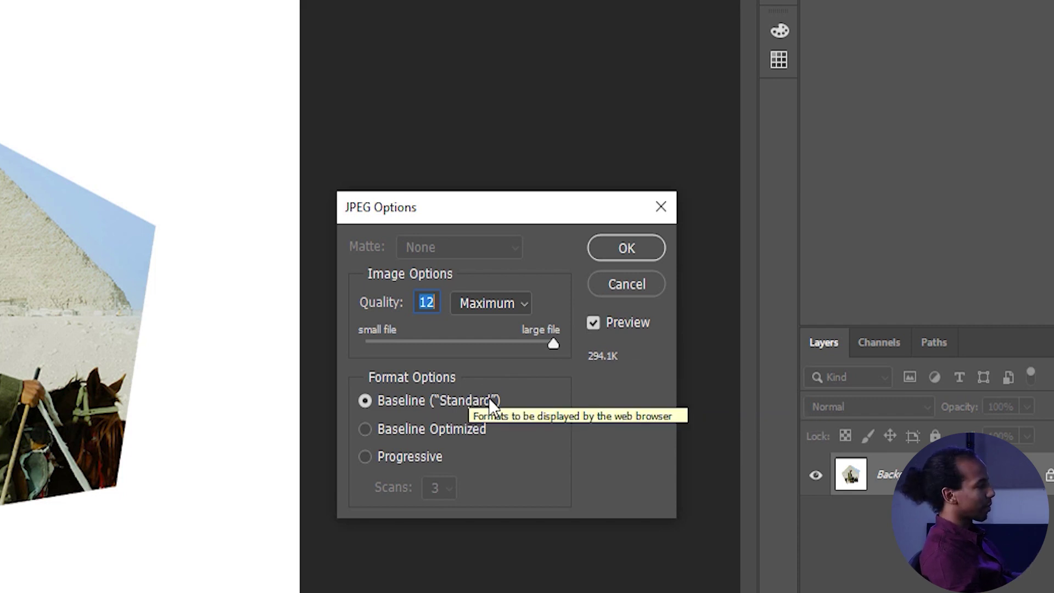
{"action": "mouse_move", "coordinate": [553, 343]}
{"action": "left_mouse_down"}
{"action": "mouse_move", "coordinate": [542, 345]}
{"action": "mouse_move", "coordinate": [555, 343]}
{"action": "left_mouse_up"}
{"action": "left_click", "coordinate": [630, 251]}
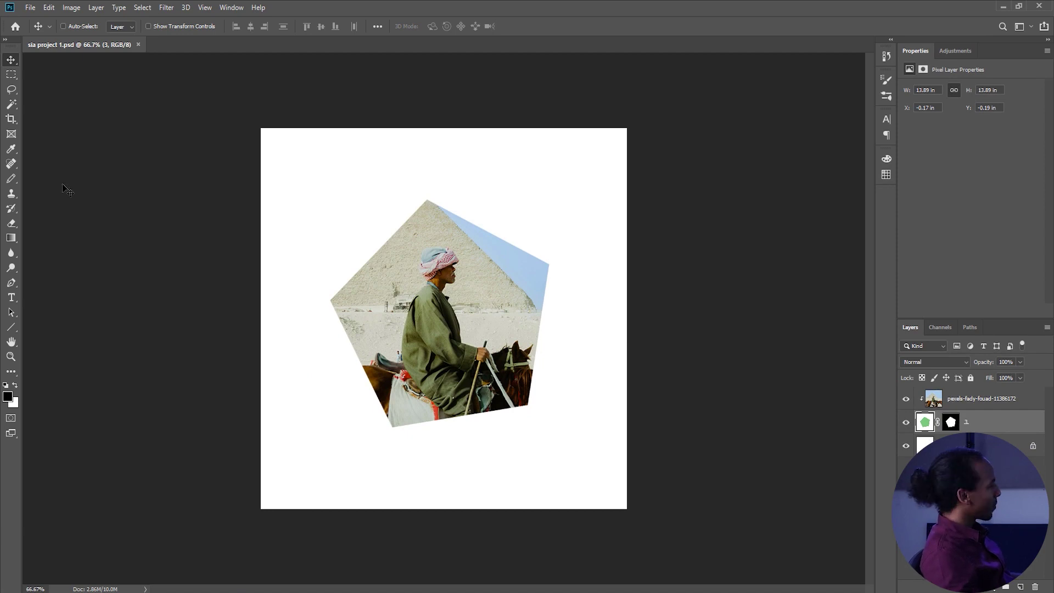
Save the document in Photoshop PDF format as sia project 1.pdf with layers included, continuing to the Adobe PDF settings
{"action": "left_click", "coordinate": [34, 10]}
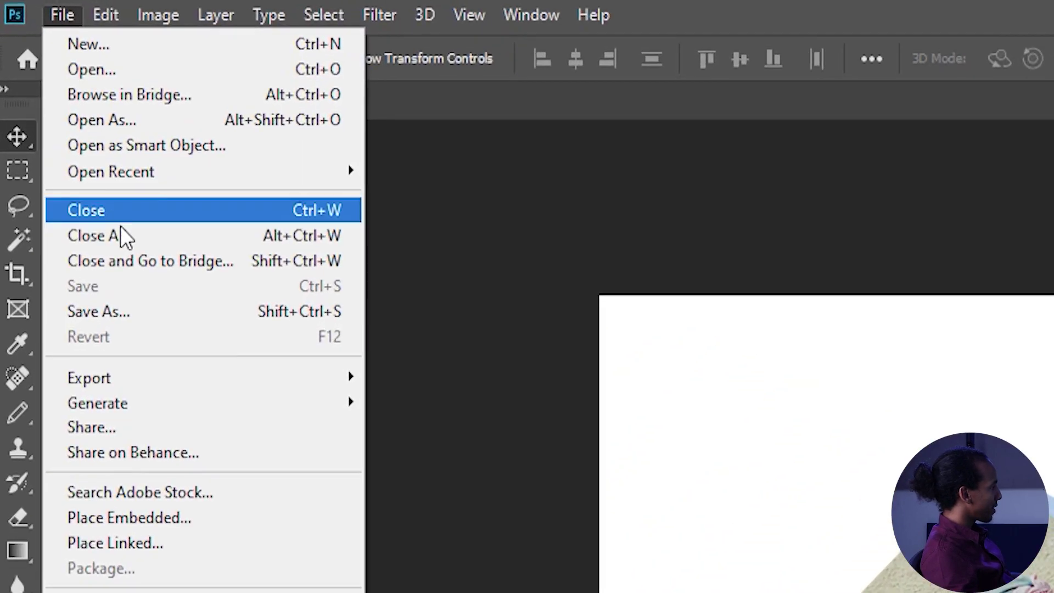
{"action": "left_click", "coordinate": [134, 311]}
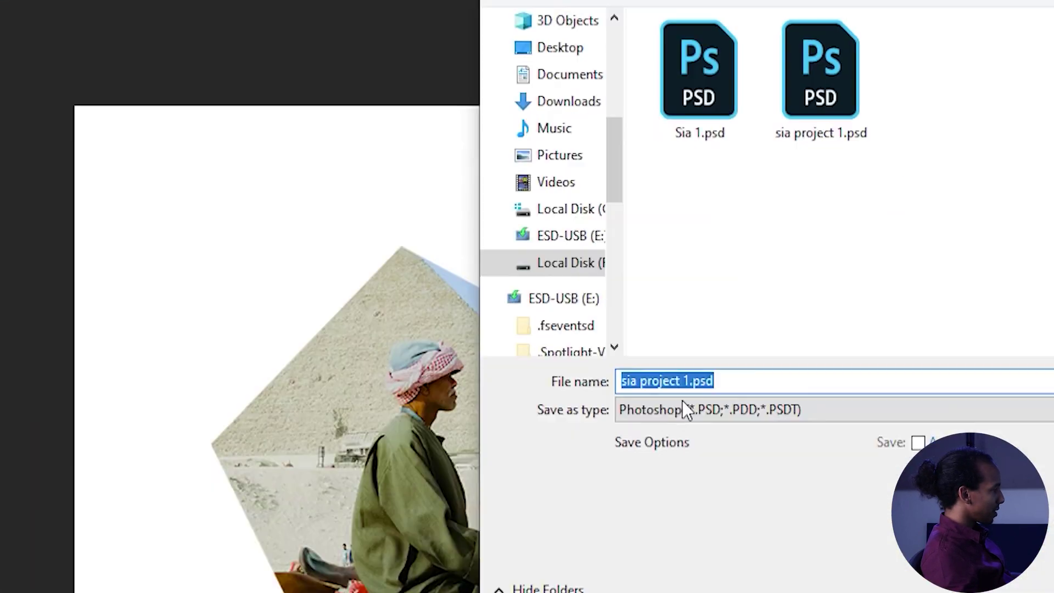
{"action": "left_click", "coordinate": [686, 409]}
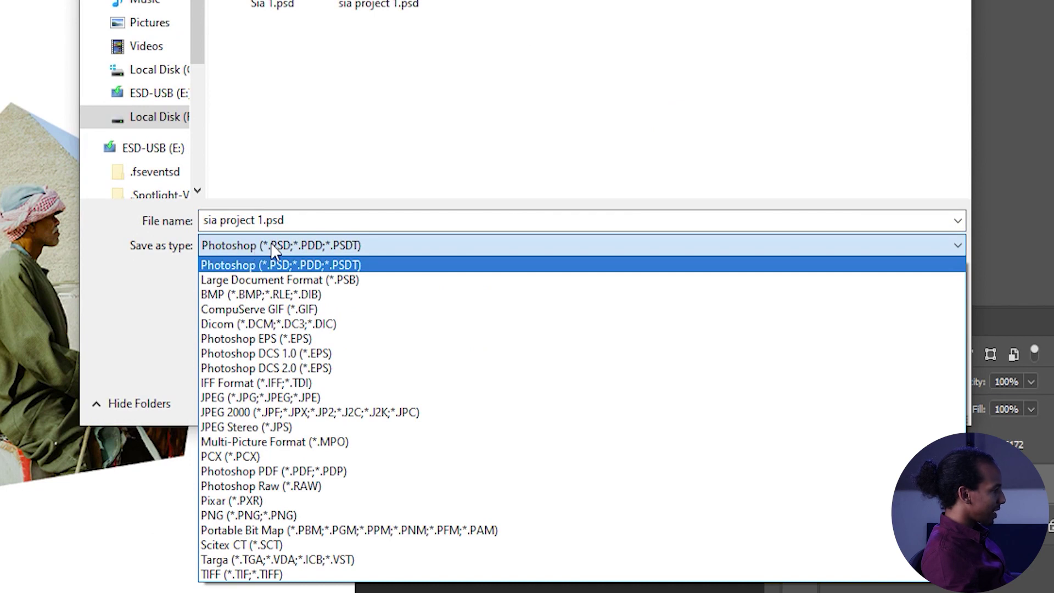
{"action": "left_click", "coordinate": [256, 474]}
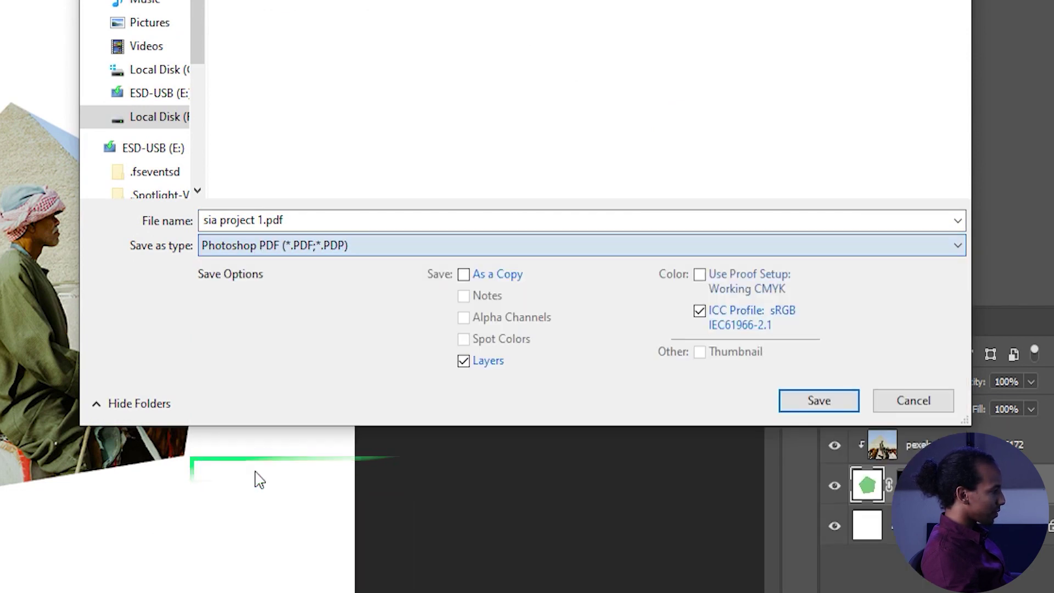
{"action": "left_click", "coordinate": [820, 400]}
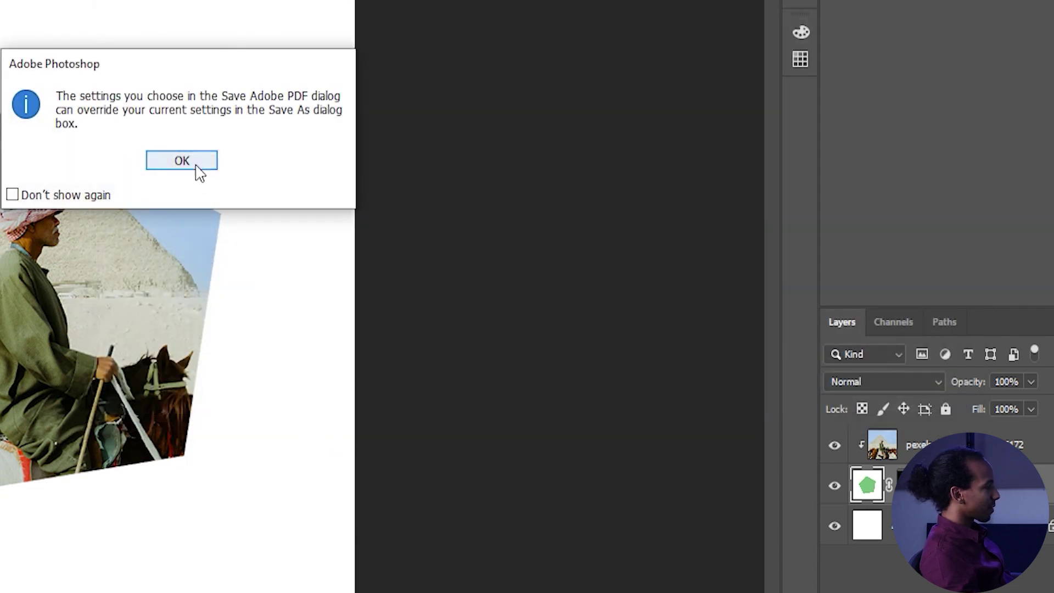
{"action": "left_click", "coordinate": [197, 169]}
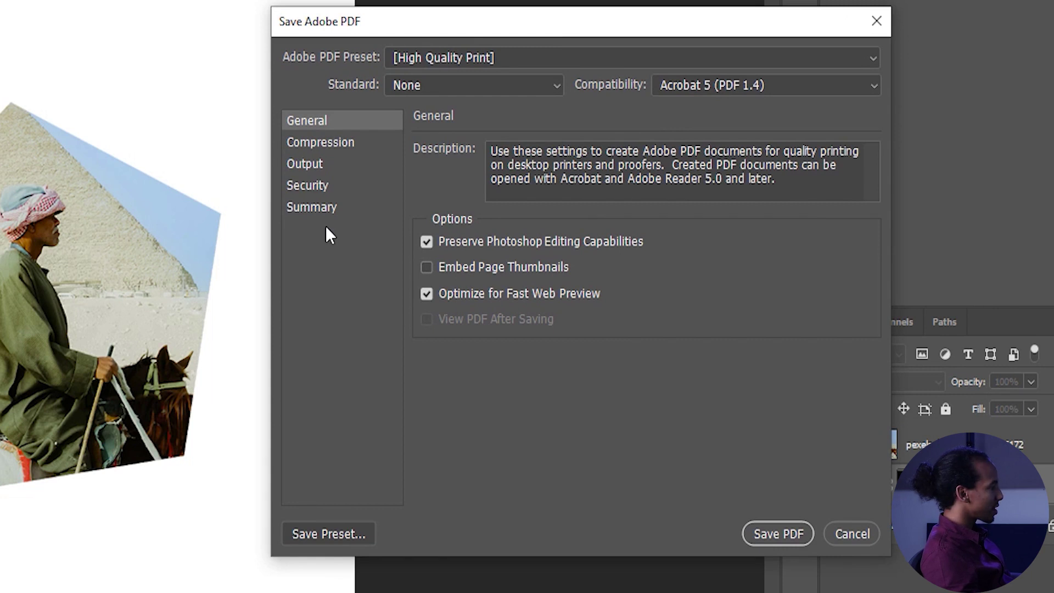
Set the PDF image compression to None with Do Not Downsample, and check the output settings
{"action": "left_click", "coordinate": [341, 143]}
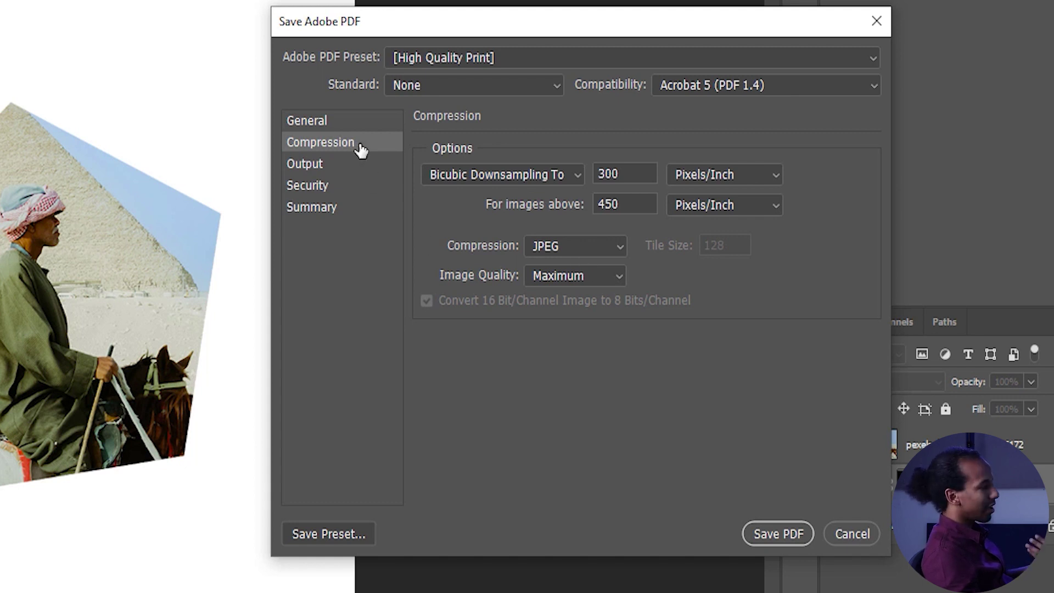
{"action": "left_click", "coordinate": [575, 249]}
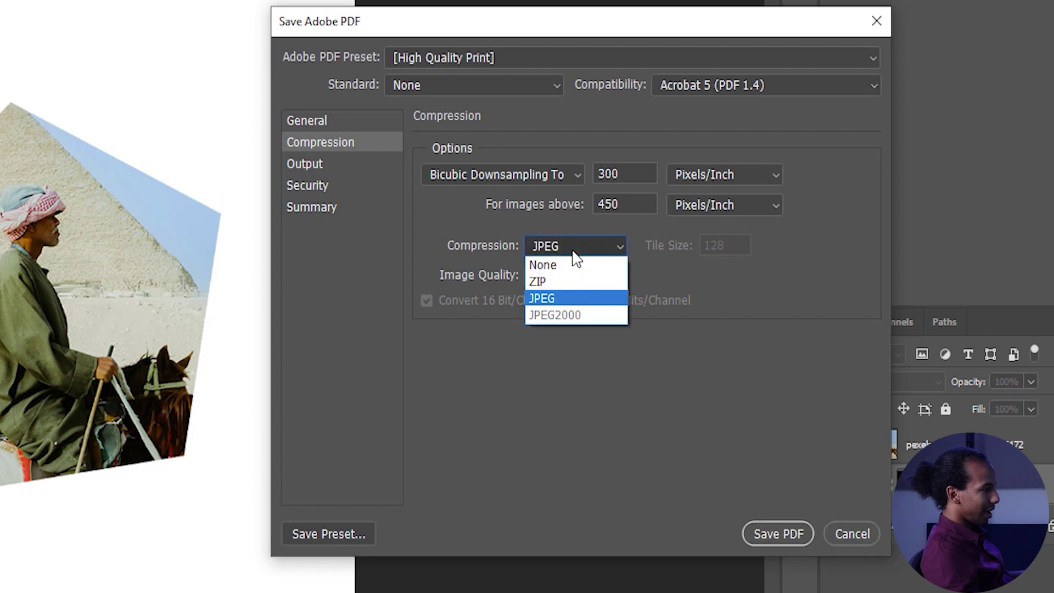
{"action": "left_click", "coordinate": [555, 265]}
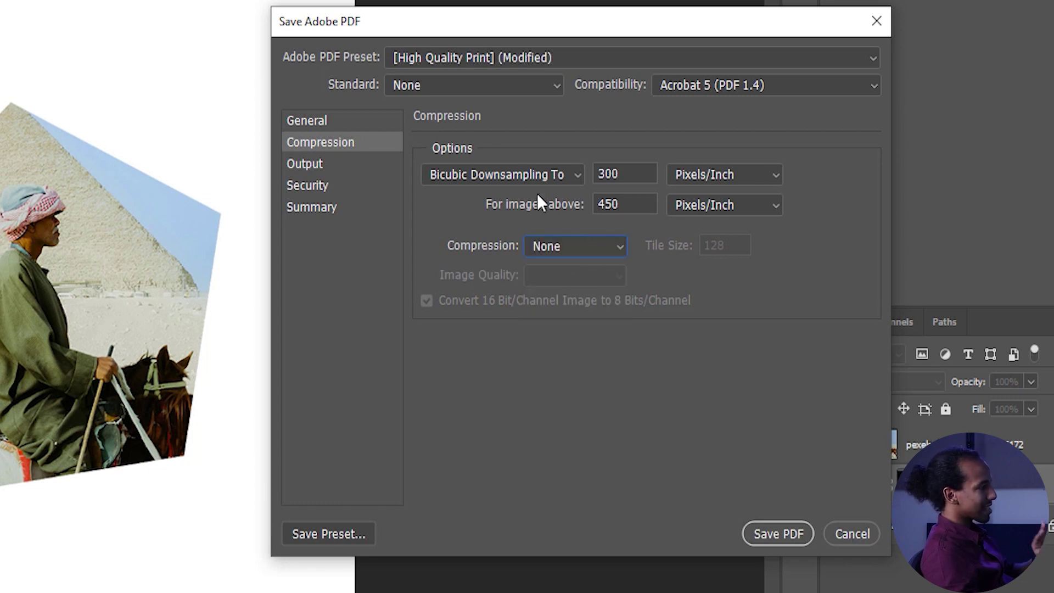
{"action": "left_click", "coordinate": [499, 176]}
{"action": "left_click", "coordinate": [496, 193]}
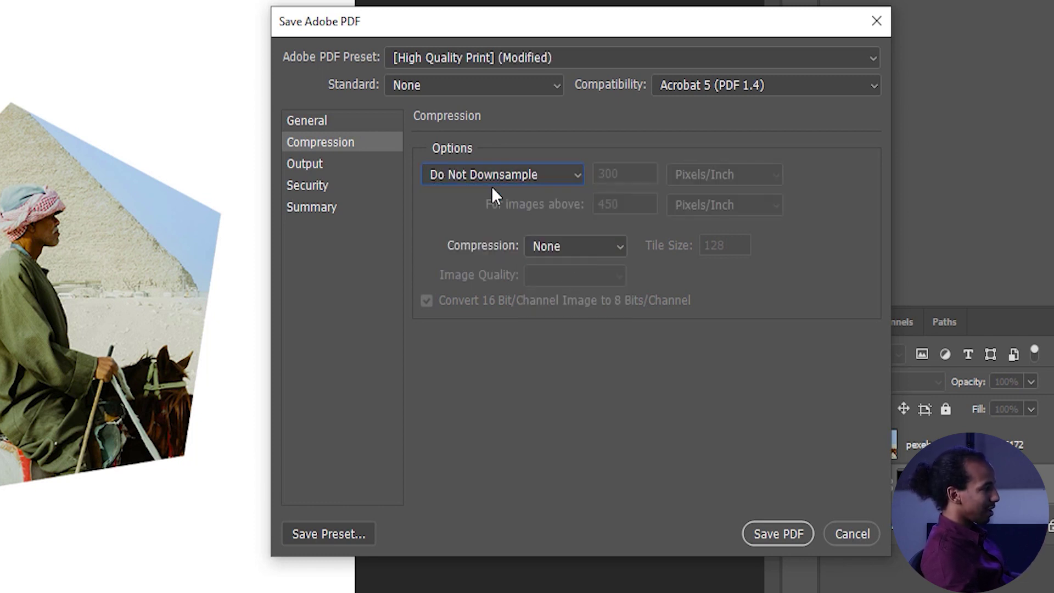
{"action": "left_click", "coordinate": [320, 171]}
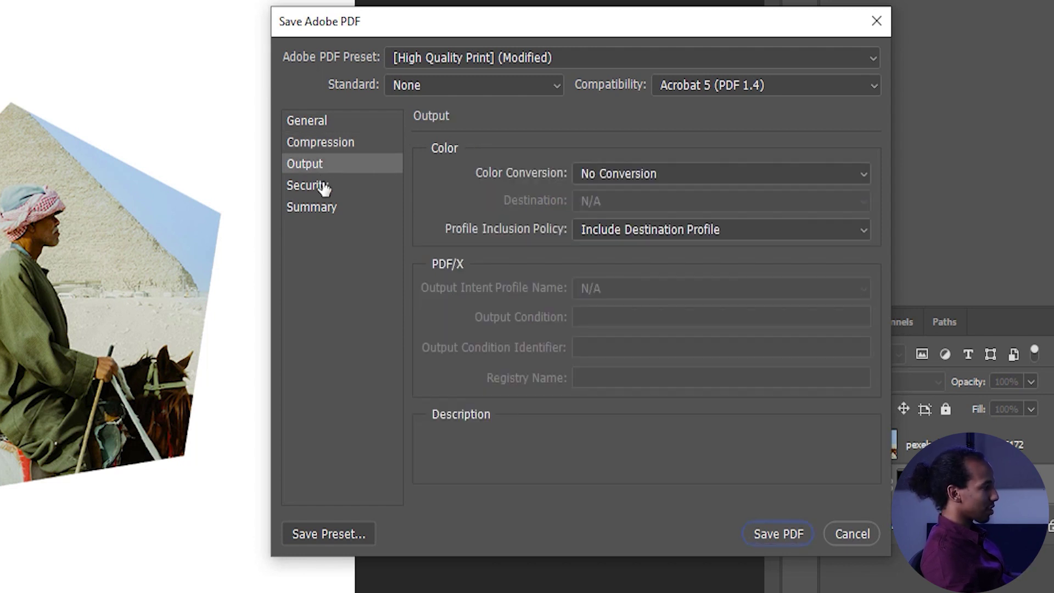
{"action": "left_click", "coordinate": [320, 149]}
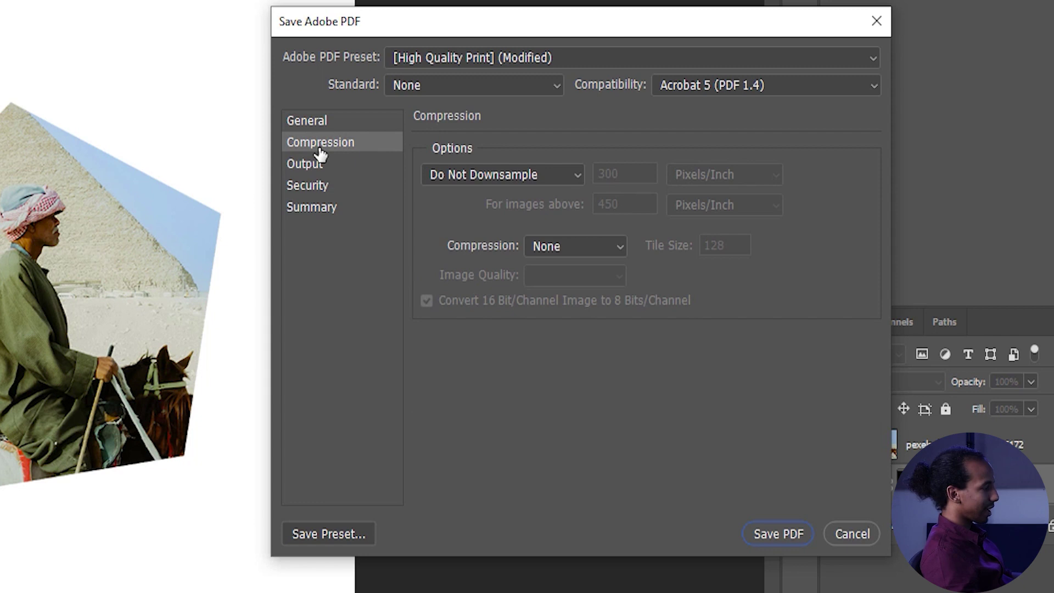
Disable Preserve Photoshop Editing Capabilities in the general PDF options and save the PDF
{"action": "left_click", "coordinate": [333, 122]}
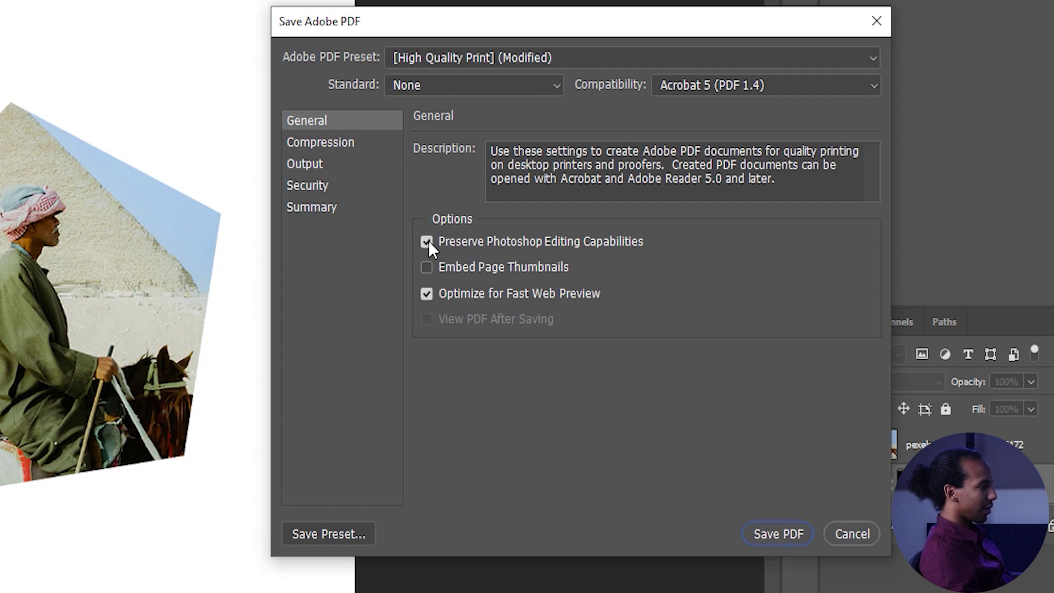
{"action": "mouse_move", "coordinate": [427, 244]}
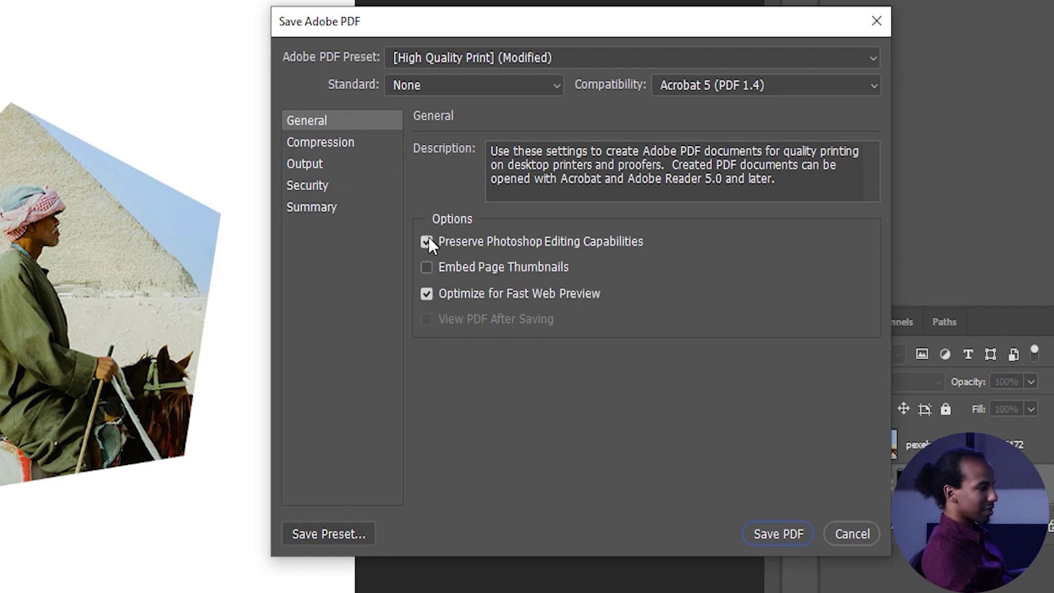
{"action": "left_click", "coordinate": [427, 242]}
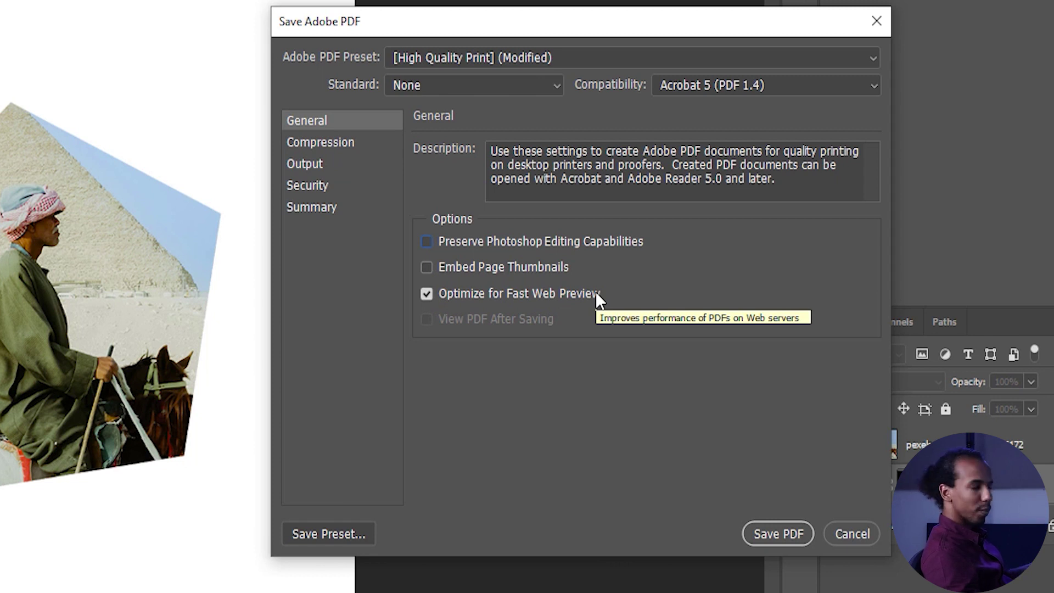
{"action": "left_click", "coordinate": [771, 534]}
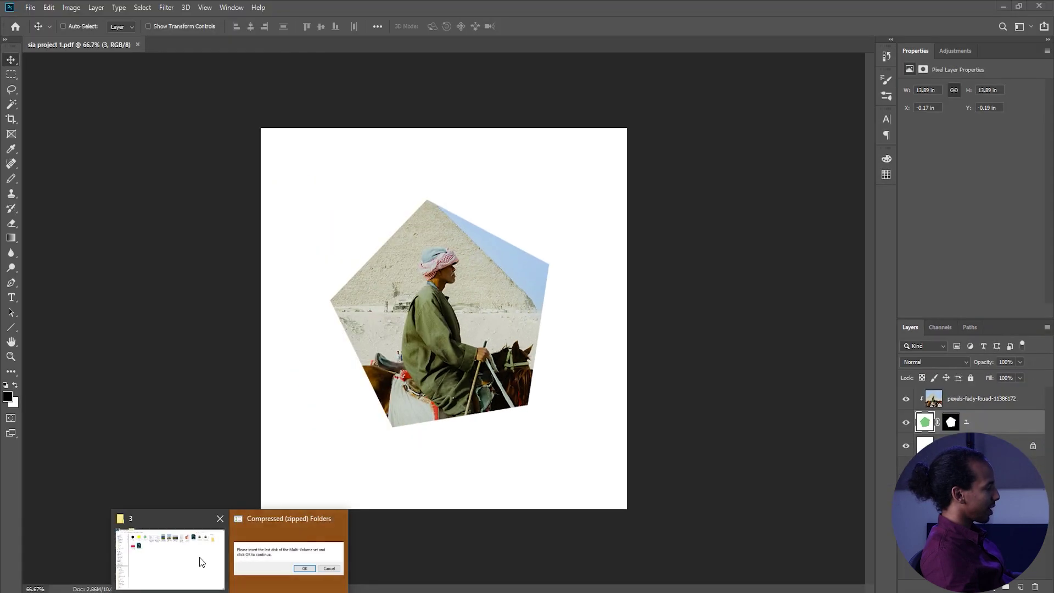
Switch to folder 3 in File Explorer and open sia project 1.pdf to look through the exported page
{"action": "left_click", "coordinate": [200, 559]}
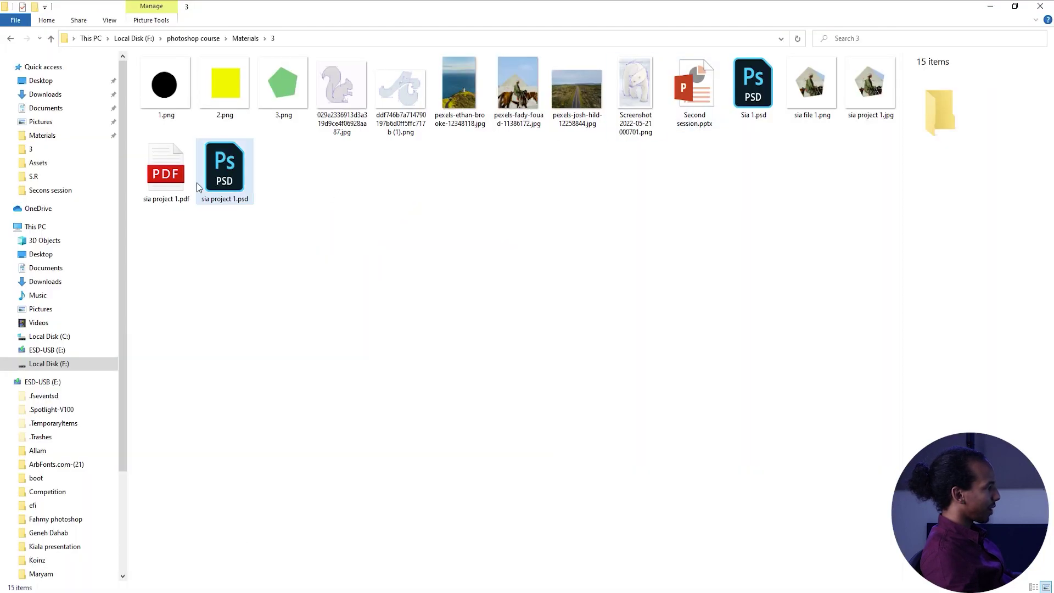
{"action": "double_click", "coordinate": [168, 172]}
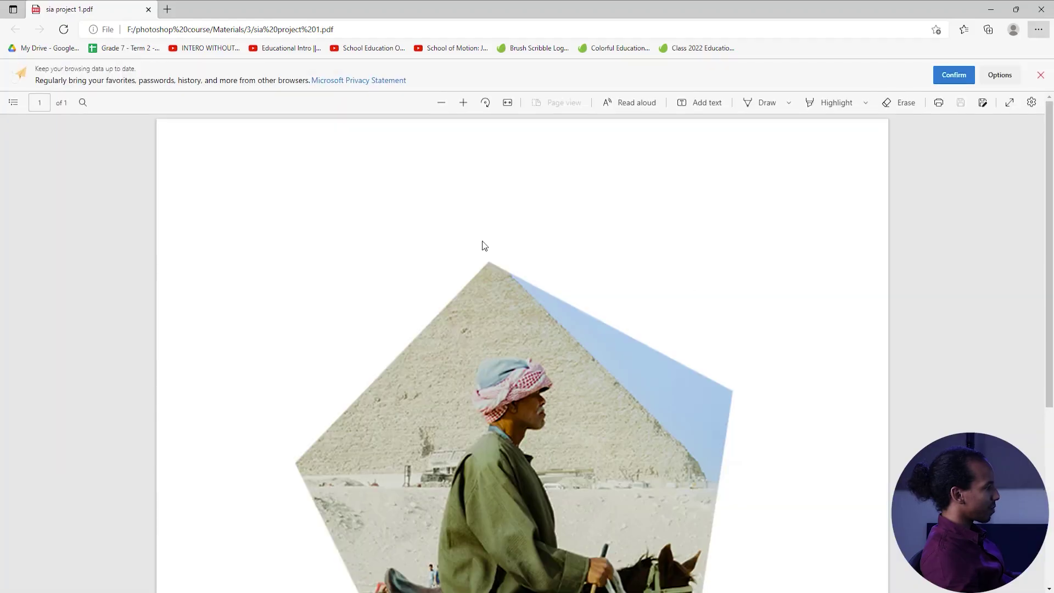
{"action": "scroll", "coordinate": [723, 358], "scroll_direction": "down", "scroll_amount": 3}
{"action": "scroll", "coordinate": [723, 357], "scroll_direction": "up", "scroll_amount": 3}
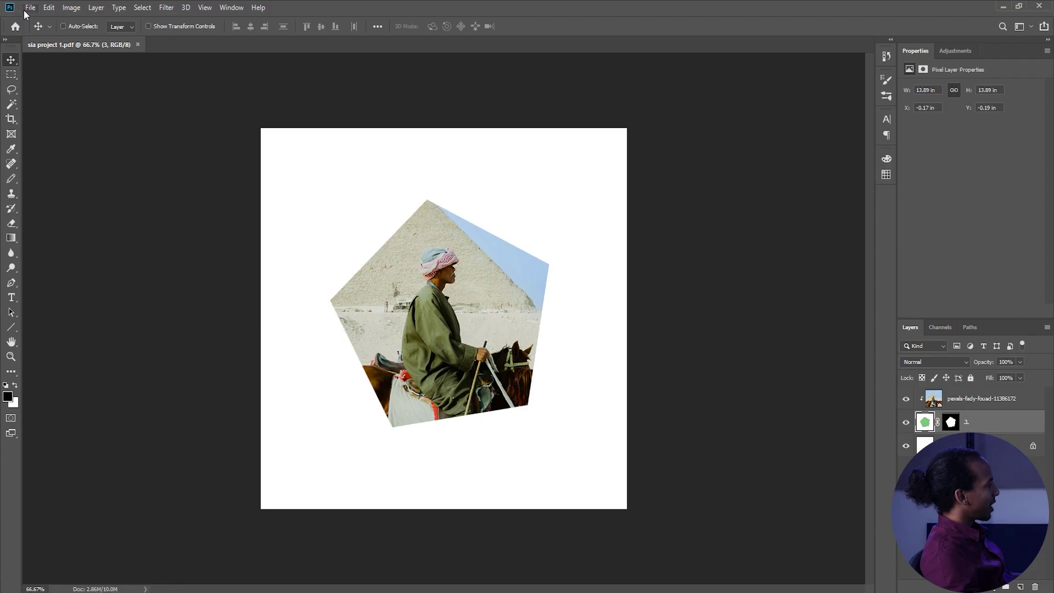
Move the pentagon mask layer toward the canvas's upper right, to about X 1.86 in and Y -2.15 in, and save the open PDF document
{"action": "left_click", "coordinate": [29, 8]}
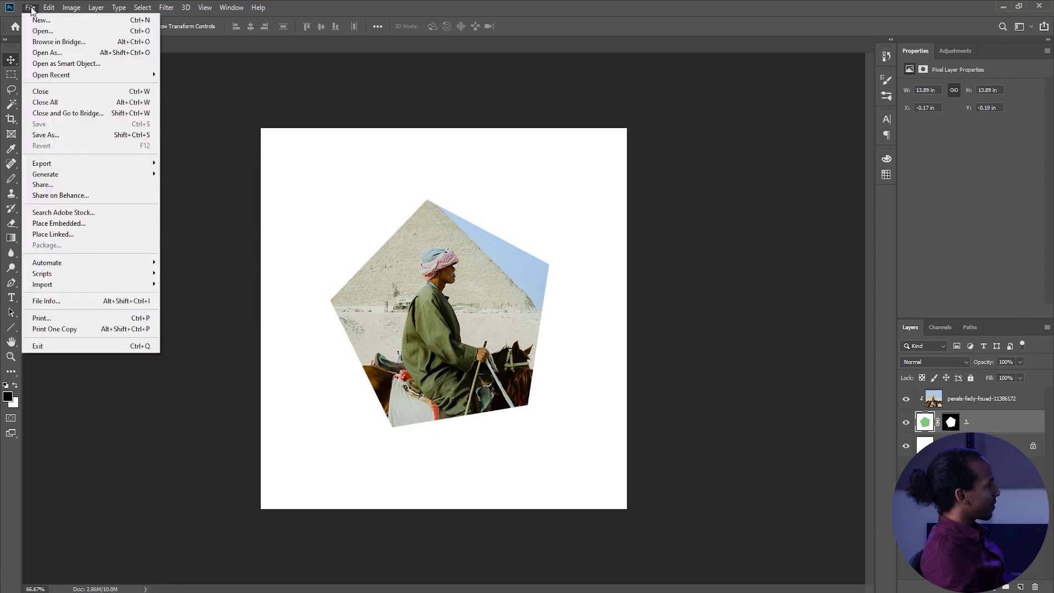
{"action": "left_click", "coordinate": [85, 136]}
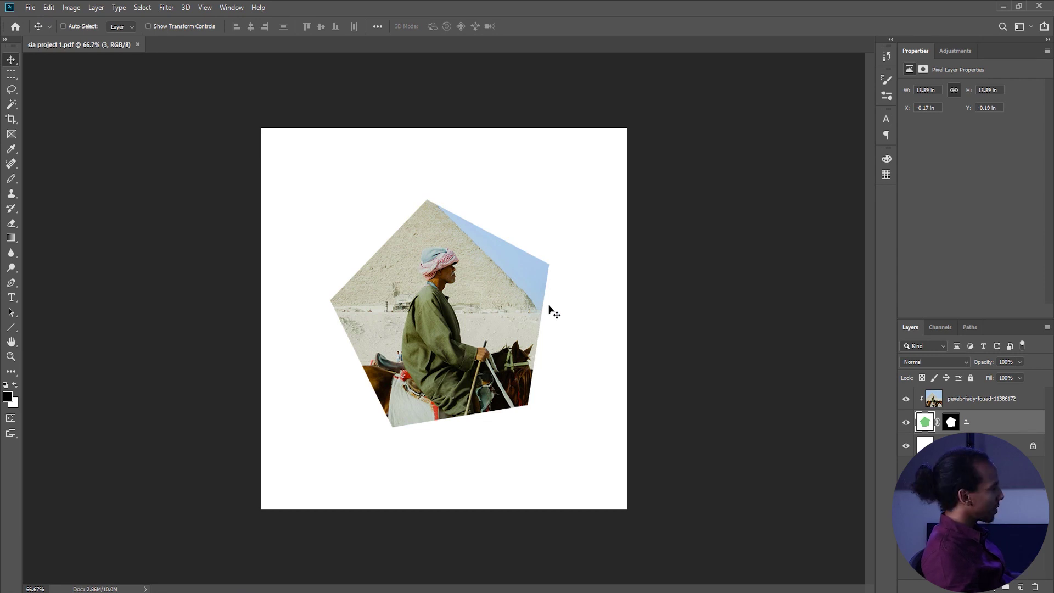
{"action": "left_click_drag", "start_coordinate": [504, 305], "coordinate": [558, 251]}
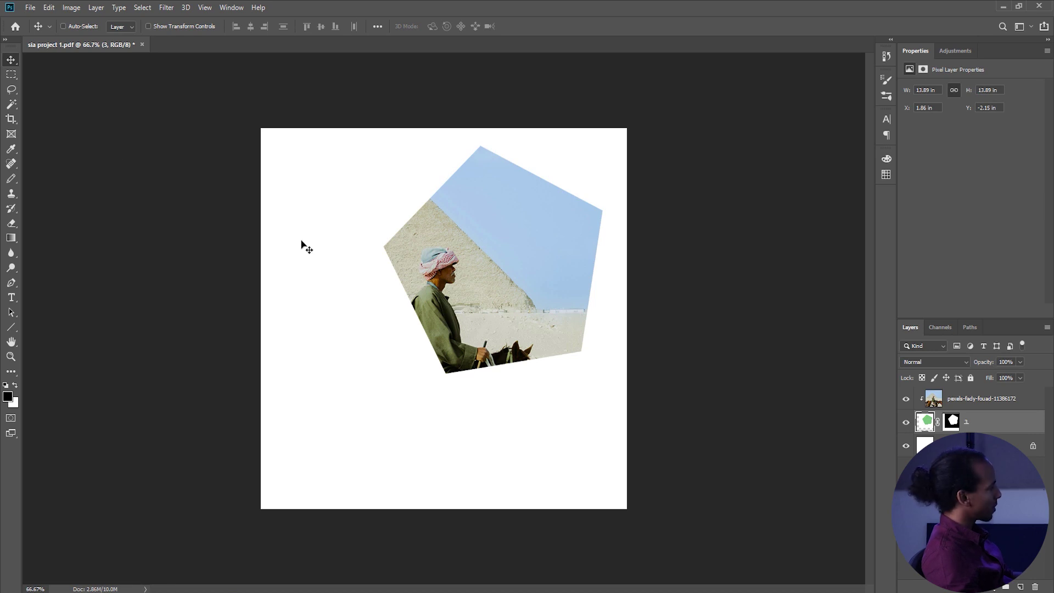
{"action": "left_click", "coordinate": [29, 9]}
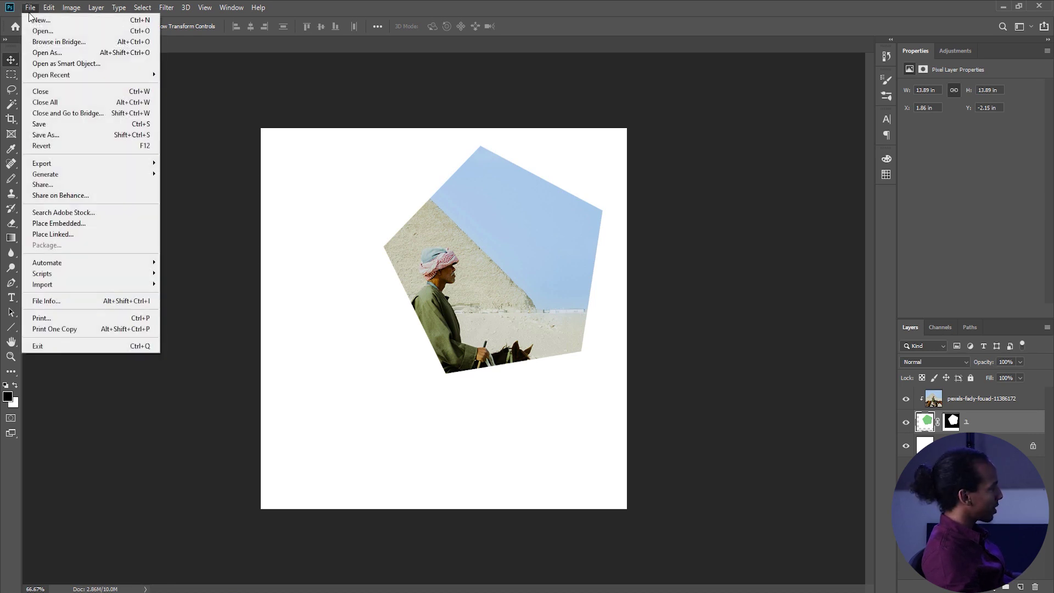
{"action": "left_click", "coordinate": [51, 124]}
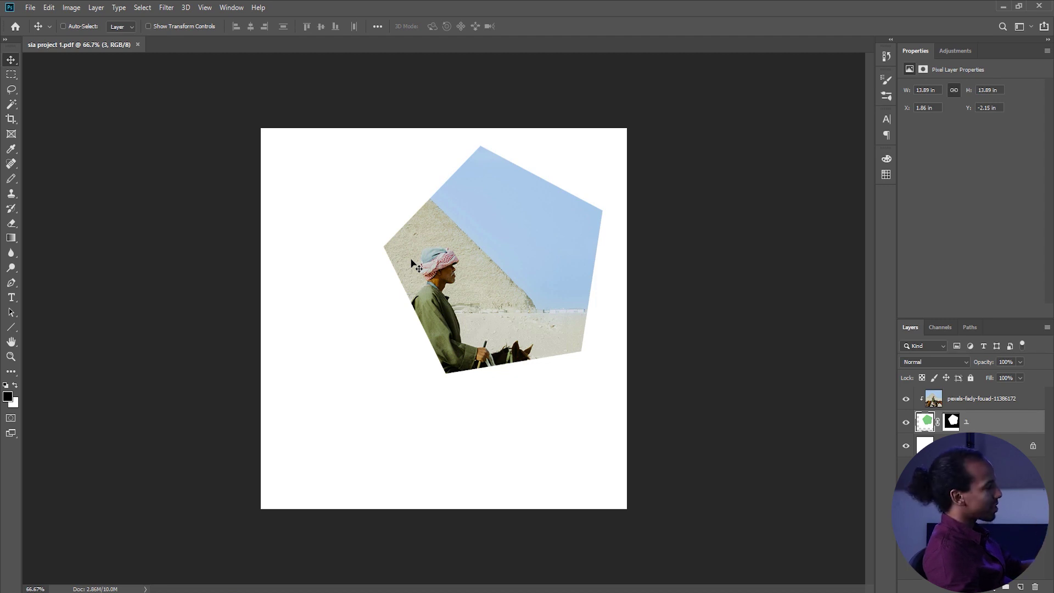
Move the pentagon mask layer back toward the canvas center, to about X 0.38 in and Y -0.89 in, and start a Save for Web (Legacy) export
{"action": "left_click_drag", "start_coordinate": [528, 287], "coordinate": [489, 321]}
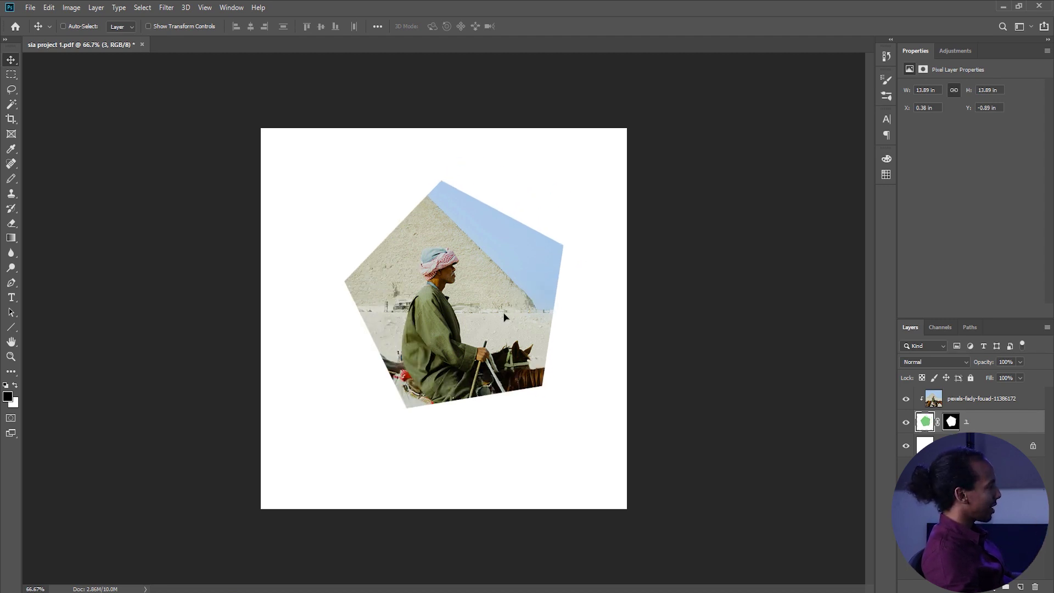
{"action": "left_click", "coordinate": [30, 9]}
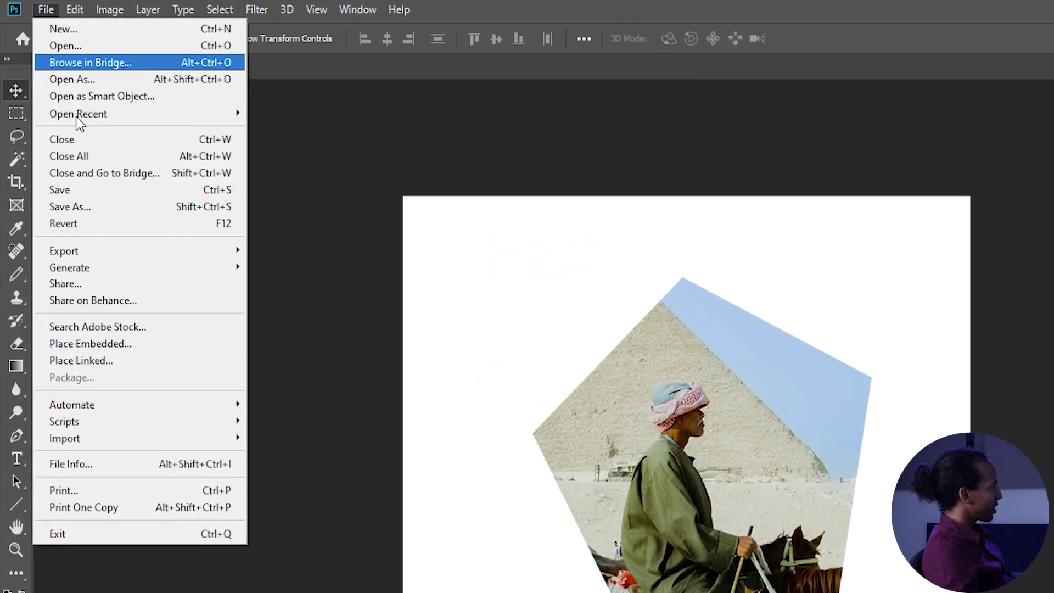
{"action": "mouse_move", "coordinate": [59, 163]}
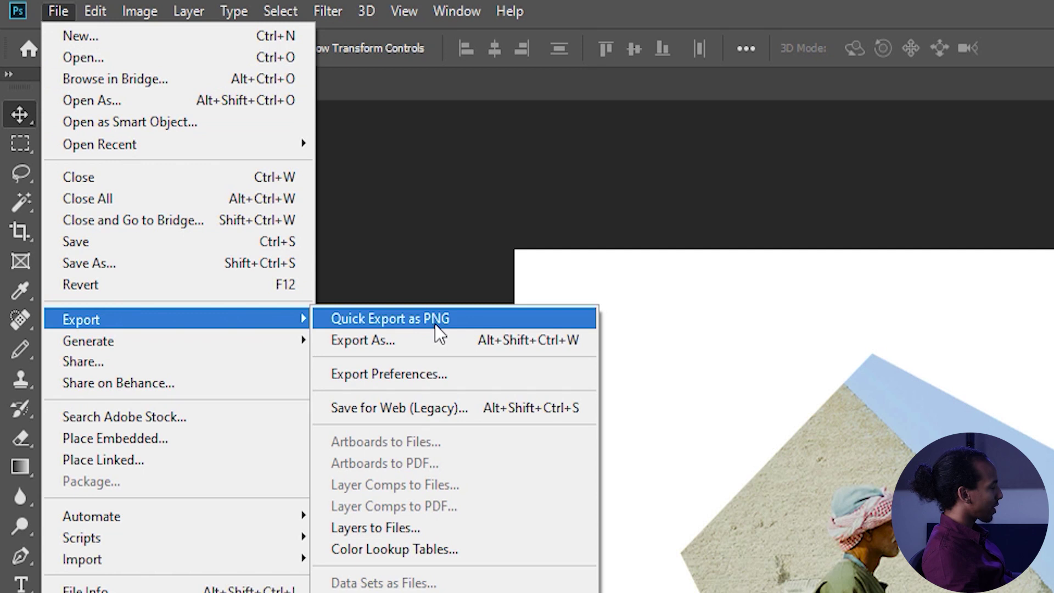
{"action": "left_click", "coordinate": [447, 411]}
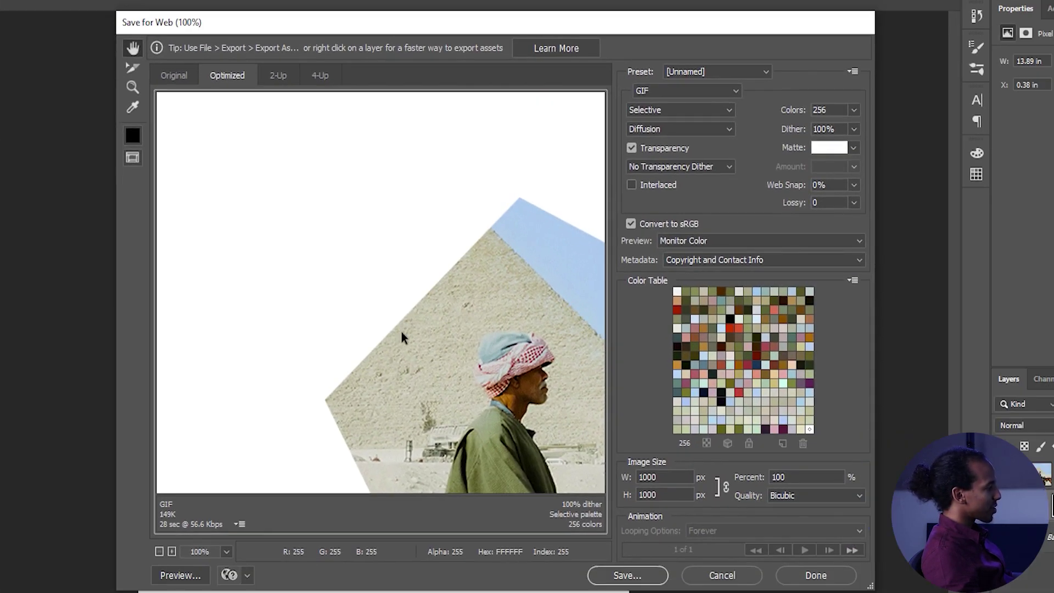
Try the JPEG and PNG-24 formats for the web export and select the image width value
{"action": "left_click", "coordinate": [726, 93]}
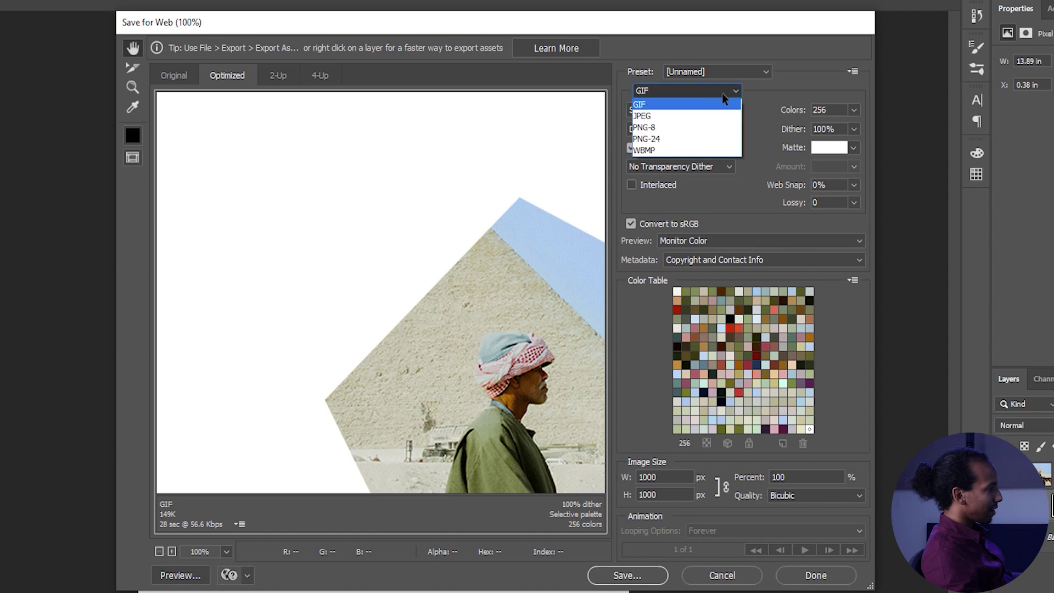
{"action": "left_click", "coordinate": [650, 118]}
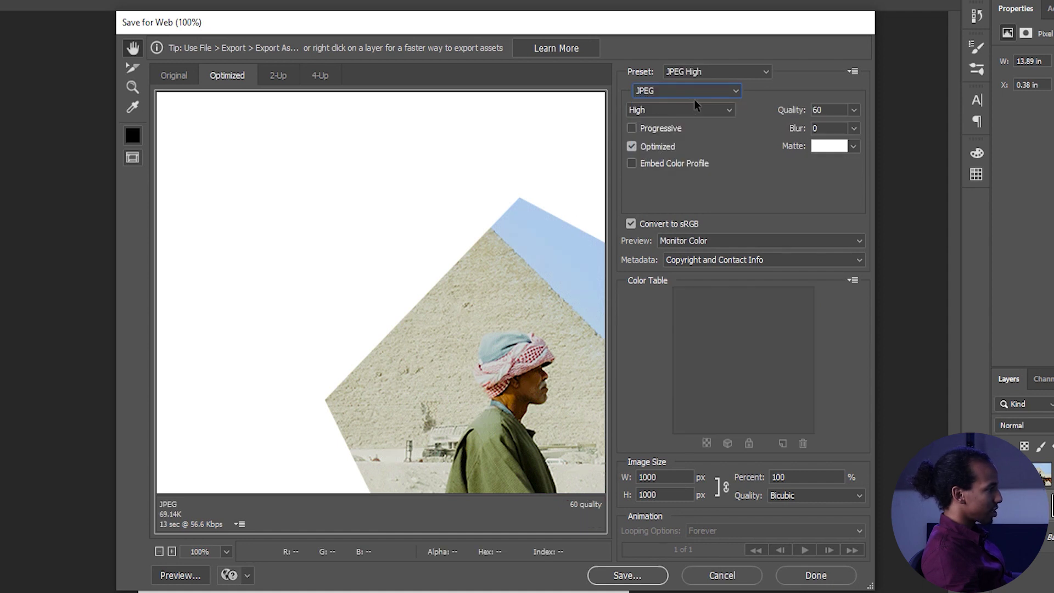
{"action": "left_click", "coordinate": [690, 93]}
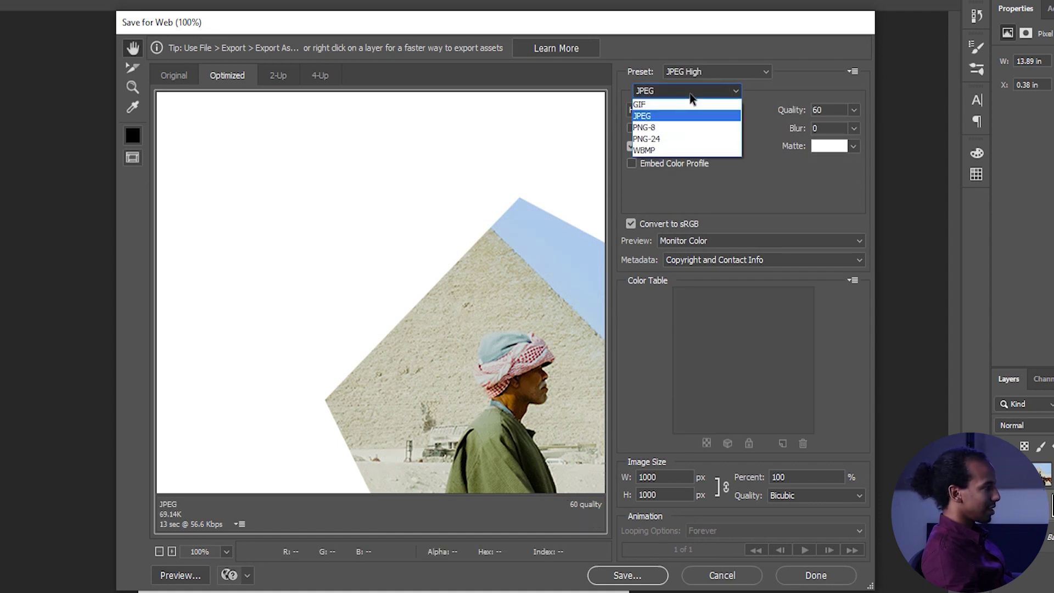
{"action": "left_click", "coordinate": [687, 94]}
{"action": "left_click", "coordinate": [683, 93]}
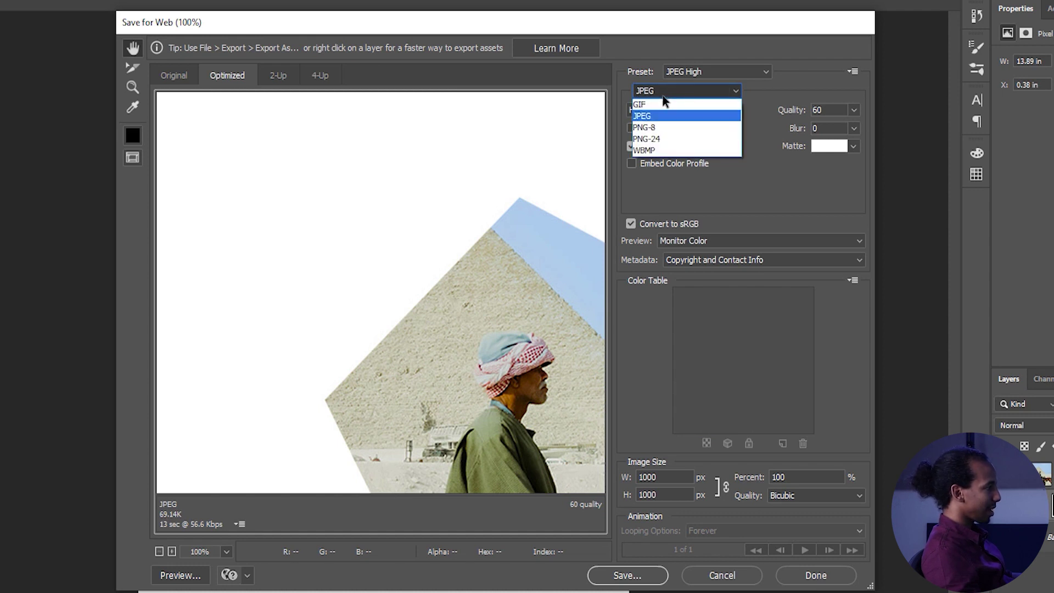
{"action": "left_click", "coordinate": [650, 140]}
{"action": "left_click", "coordinate": [666, 478]}
{"action": "key", "text": "Tab"}
{"action": "left_click", "coordinate": [668, 477]}
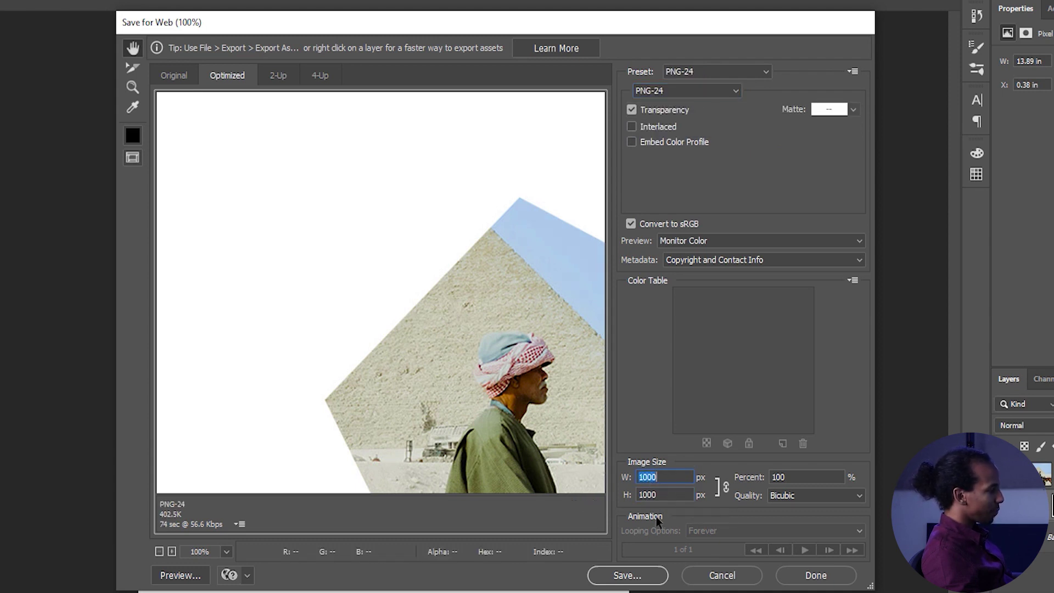
Set the web export format to JPEG with Maximum quality, 100
{"action": "left_click", "coordinate": [668, 90]}
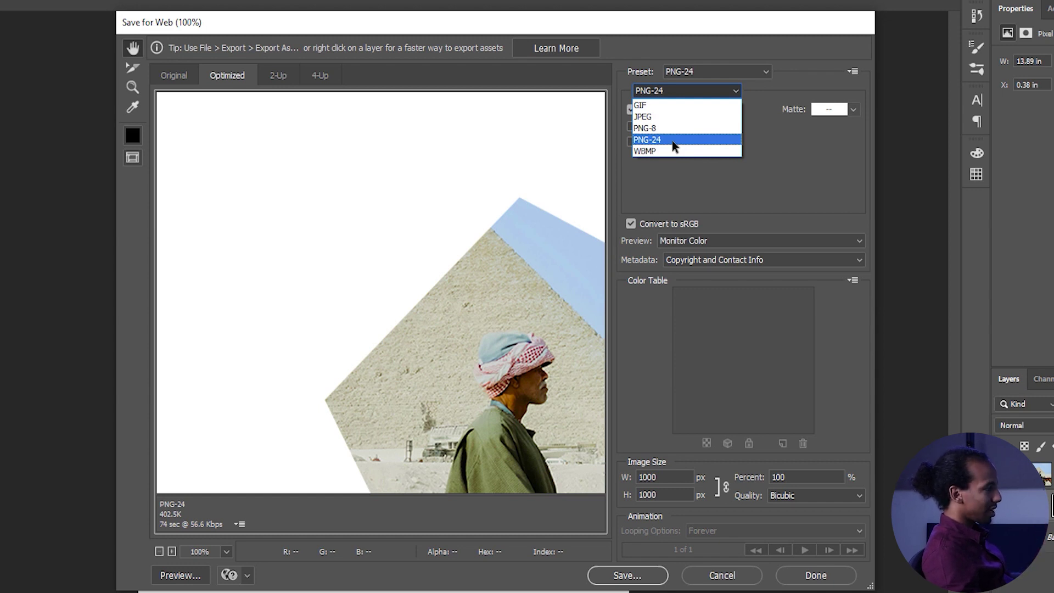
{"action": "left_click", "coordinate": [654, 114]}
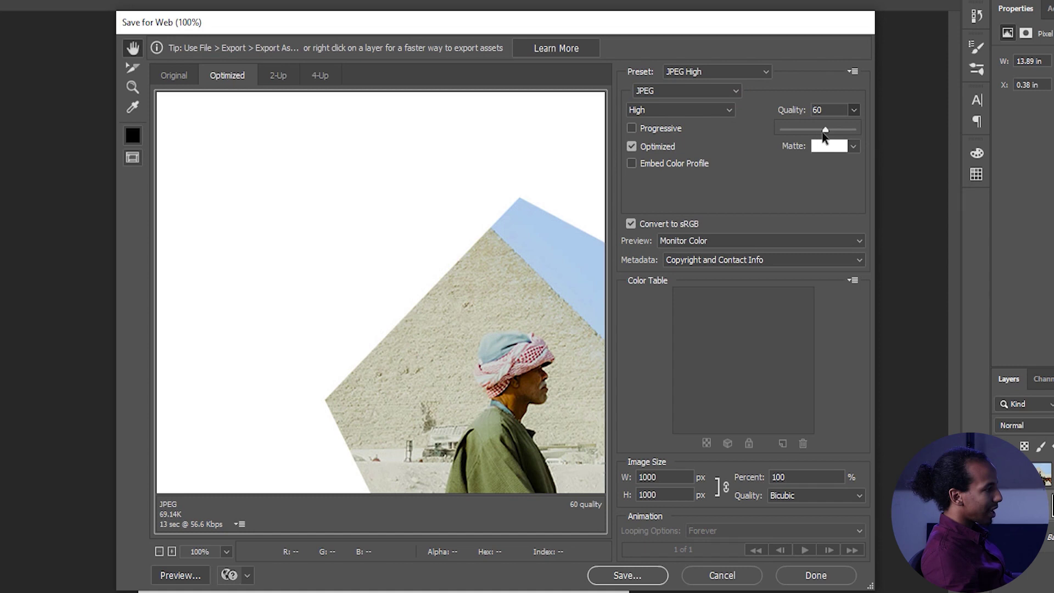
{"action": "left_click_drag", "start_coordinate": [823, 133], "coordinate": [827, 131]}
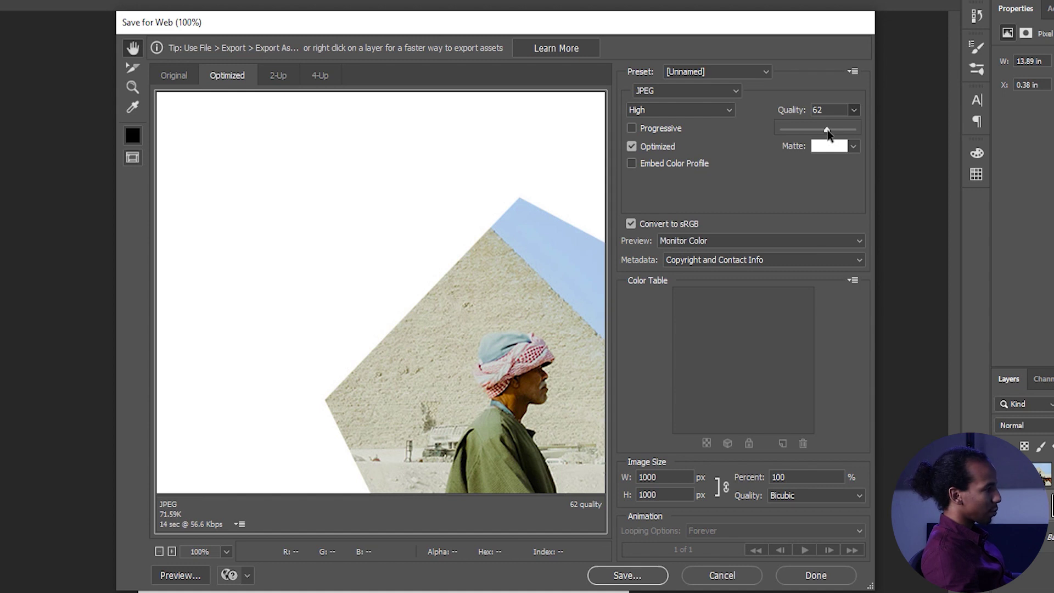
{"action": "left_click_drag", "start_coordinate": [827, 129], "coordinate": [842, 131]}
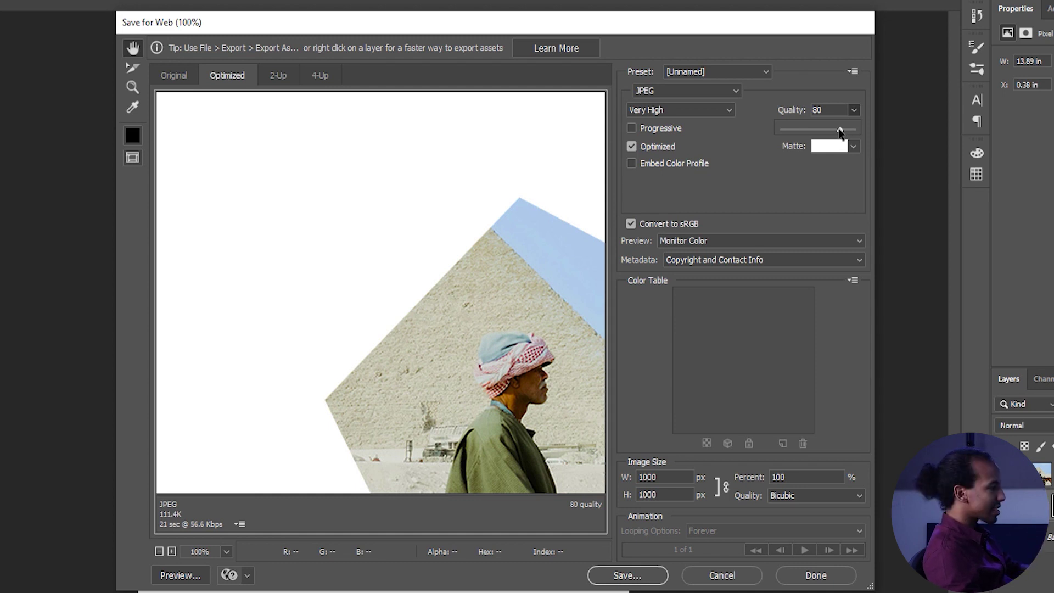
{"action": "left_click_drag", "start_coordinate": [839, 130], "coordinate": [824, 128]}
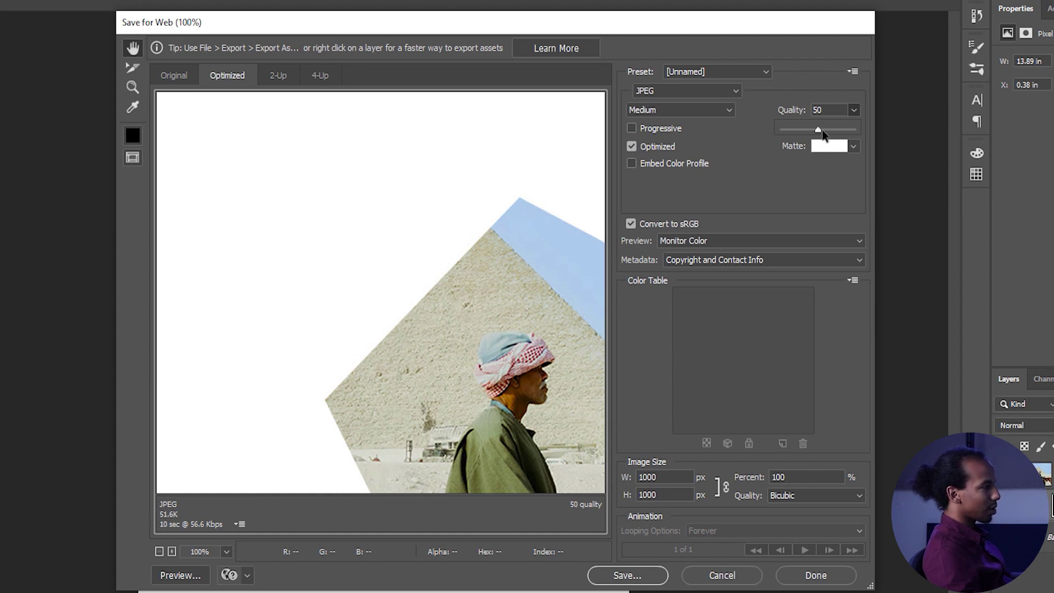
{"action": "left_click_drag", "start_coordinate": [818, 129], "coordinate": [860, 130]}
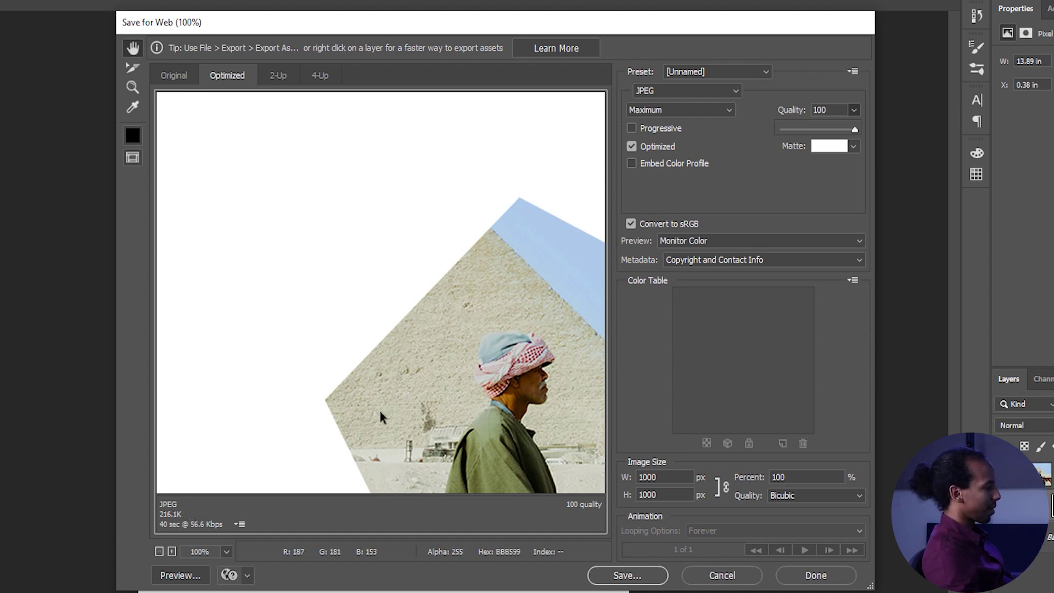
Save the optimized image as sia-project-1.jpg in folder 3 inside the Materials folder
{"action": "left_click", "coordinate": [626, 575]}
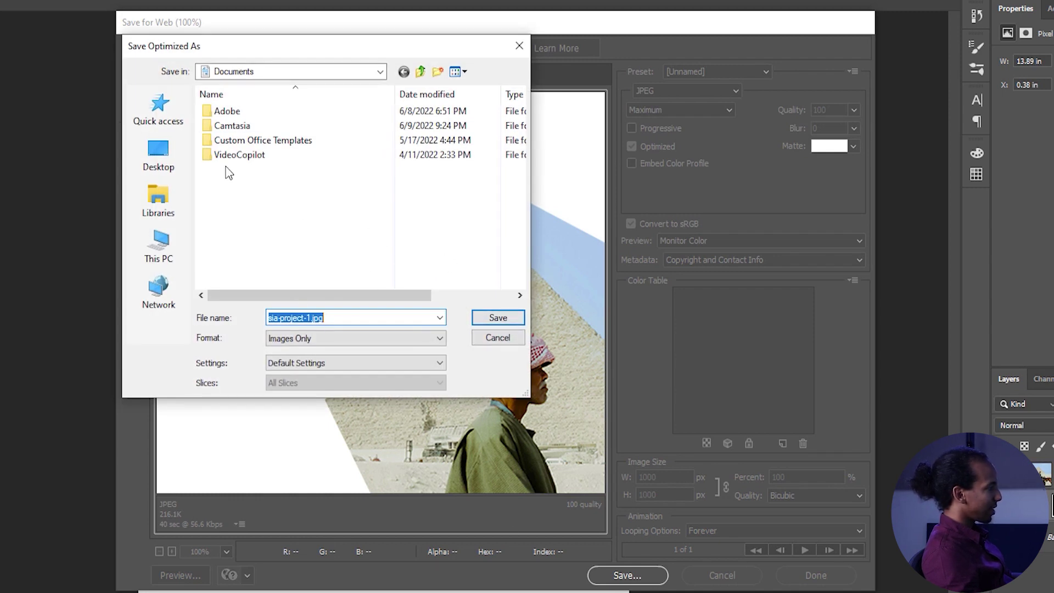
{"action": "left_click", "coordinate": [156, 127]}
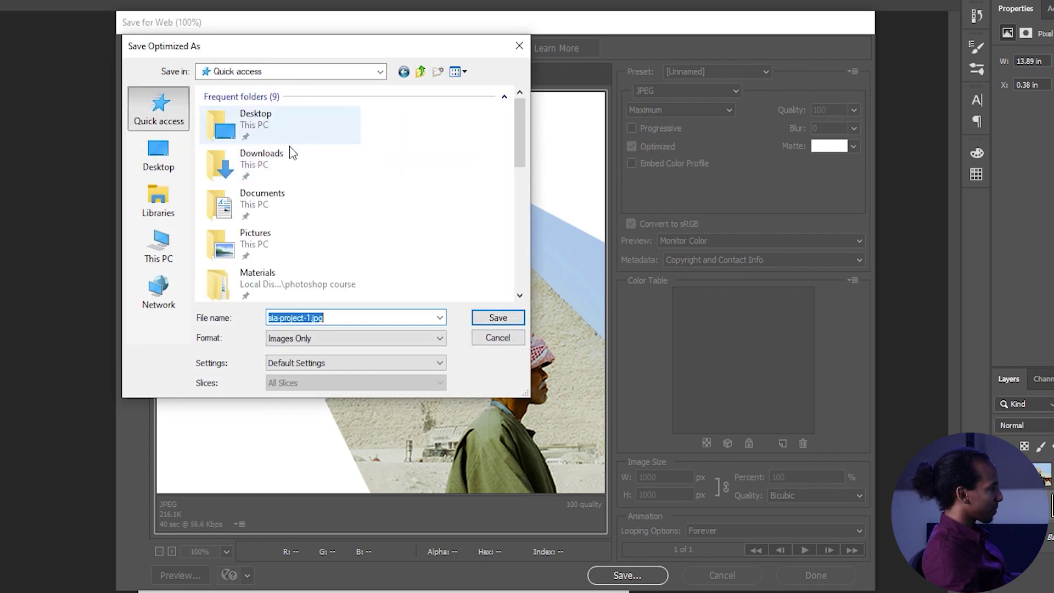
{"action": "scroll", "coordinate": [282, 219], "scroll_direction": "down", "scroll_amount": 2}
{"action": "double_click", "coordinate": [283, 179]}
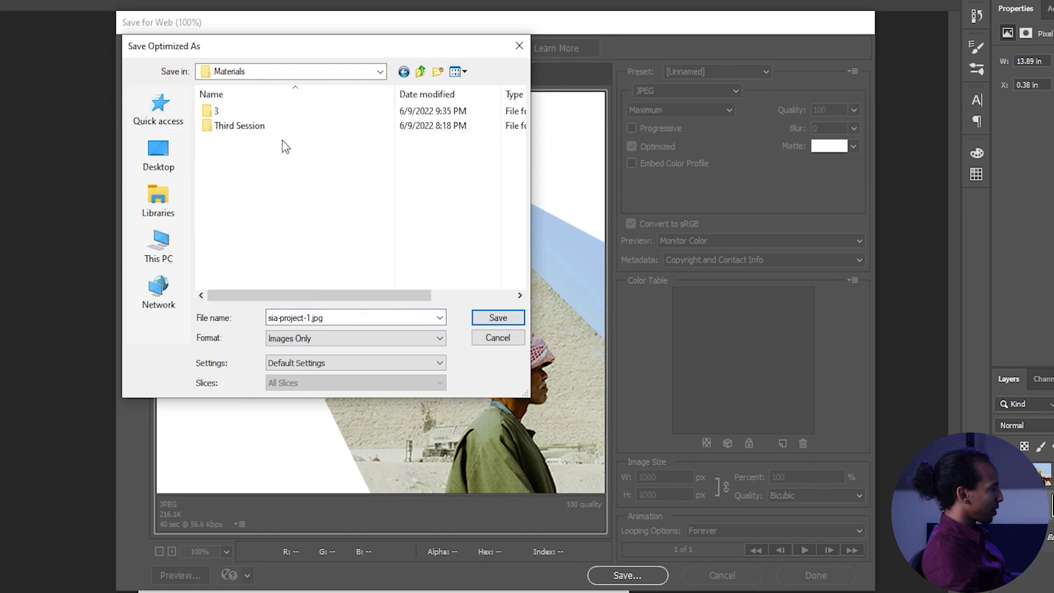
{"action": "double_click", "coordinate": [242, 111]}
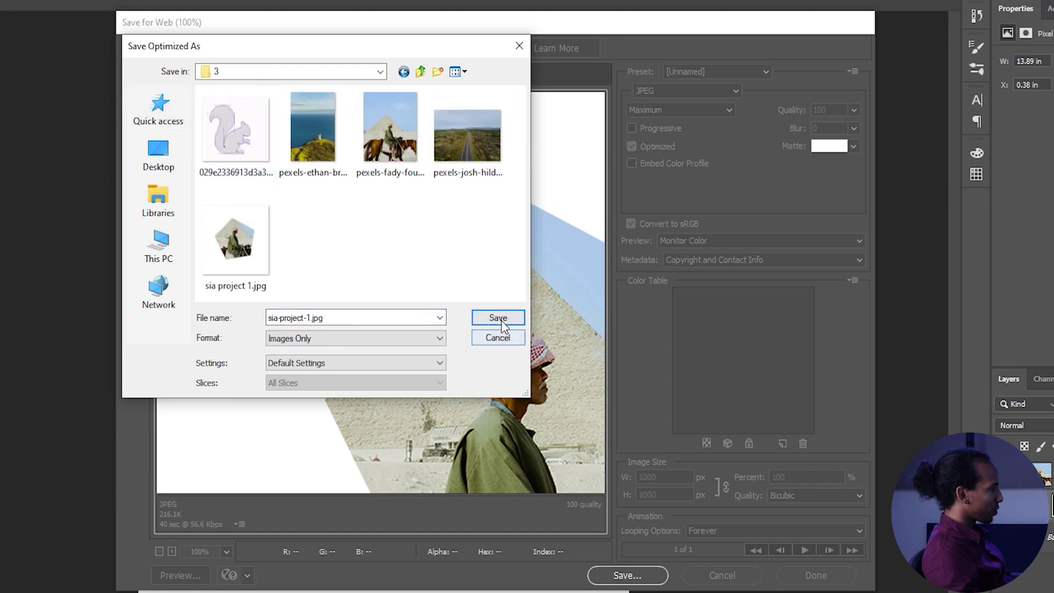
{"action": "left_click", "coordinate": [498, 318]}
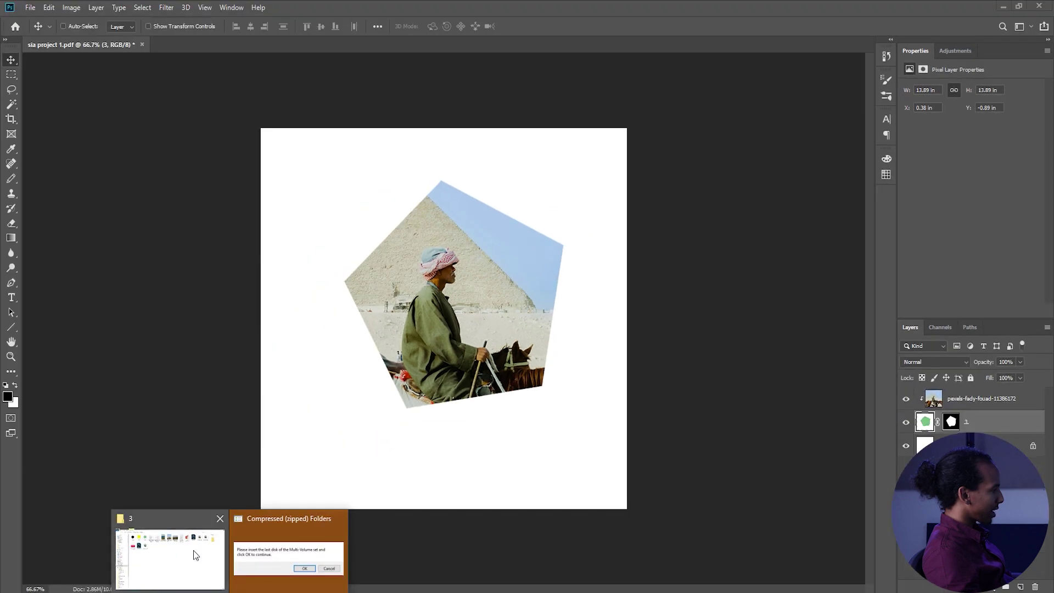
Switch to folder 3 in File Explorer and open sia-project-1.jpg to check the web export
{"action": "left_click", "coordinate": [170, 556]}
{"action": "double_click", "coordinate": [284, 167]}
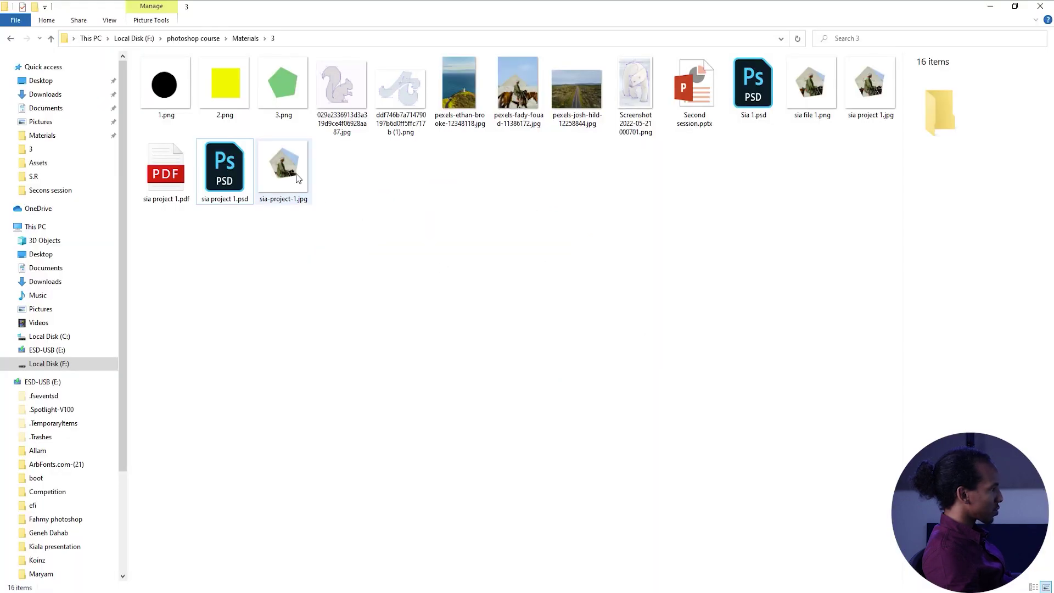